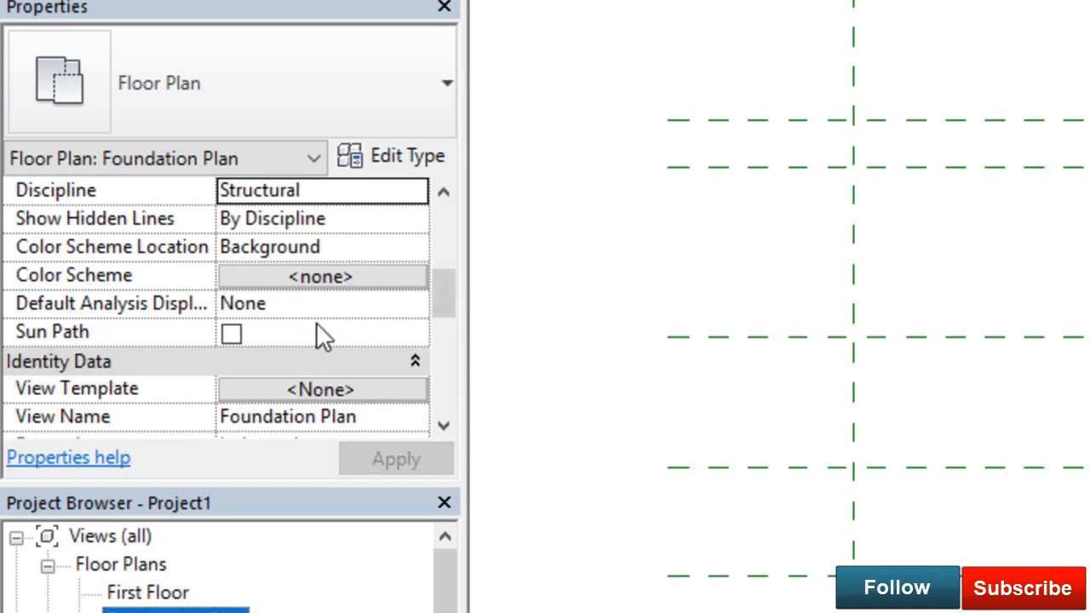
Set the view depth level in the Foundation Plan's view range to Level Below (T.O.Footing)
{"action": "scroll", "coordinate": [317, 323], "scroll_direction": "down", "scroll_amount": 3}
{"action": "scroll", "coordinate": [317, 323], "scroll_direction": "down", "scroll_amount": 5}
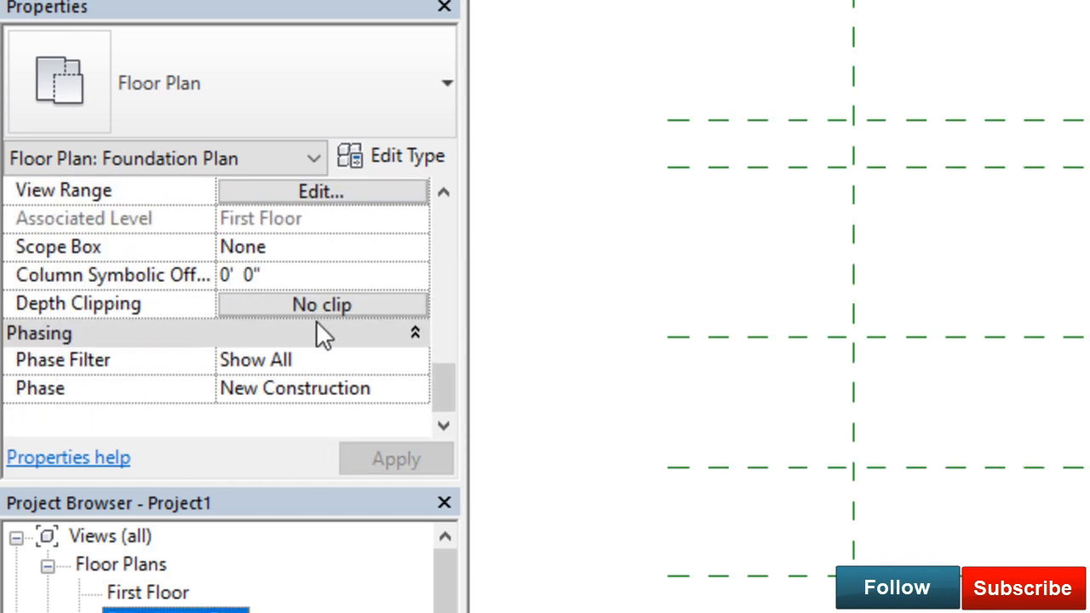
{"action": "scroll", "coordinate": [322, 334], "scroll_direction": "up", "scroll_amount": 1}
{"action": "left_click", "coordinate": [342, 276]}
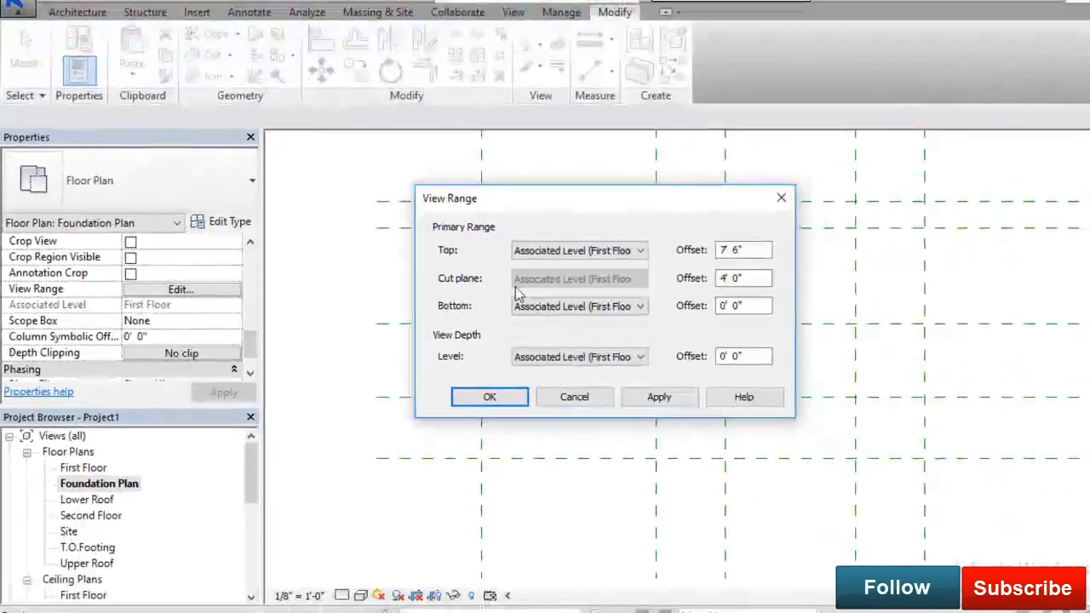
{"action": "left_click_drag", "start_coordinate": [526, 198], "coordinate": [523, 186]}
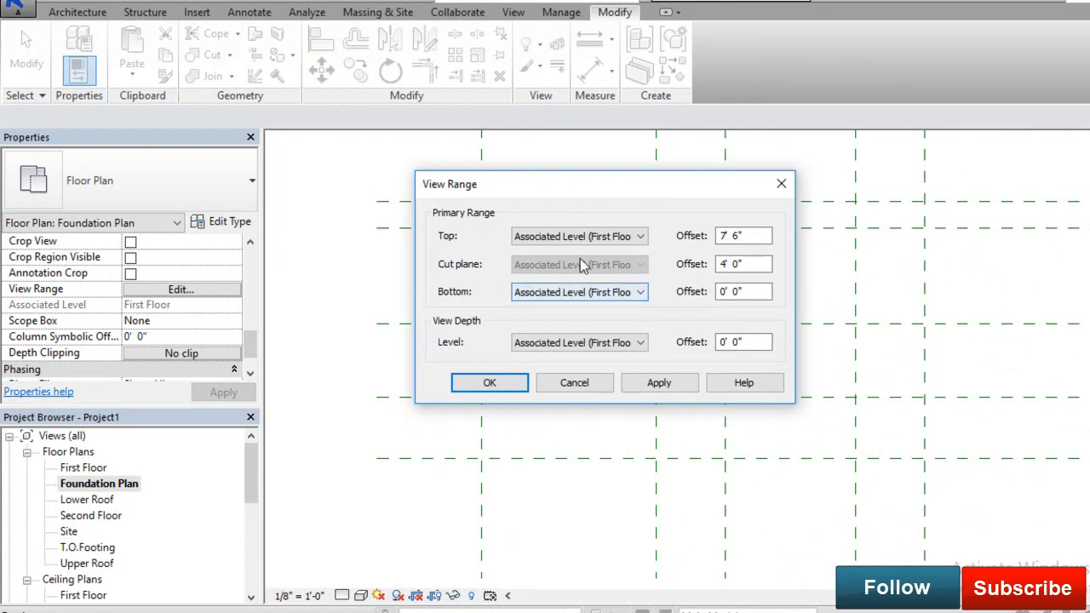
{"action": "left_click", "coordinate": [766, 263]}
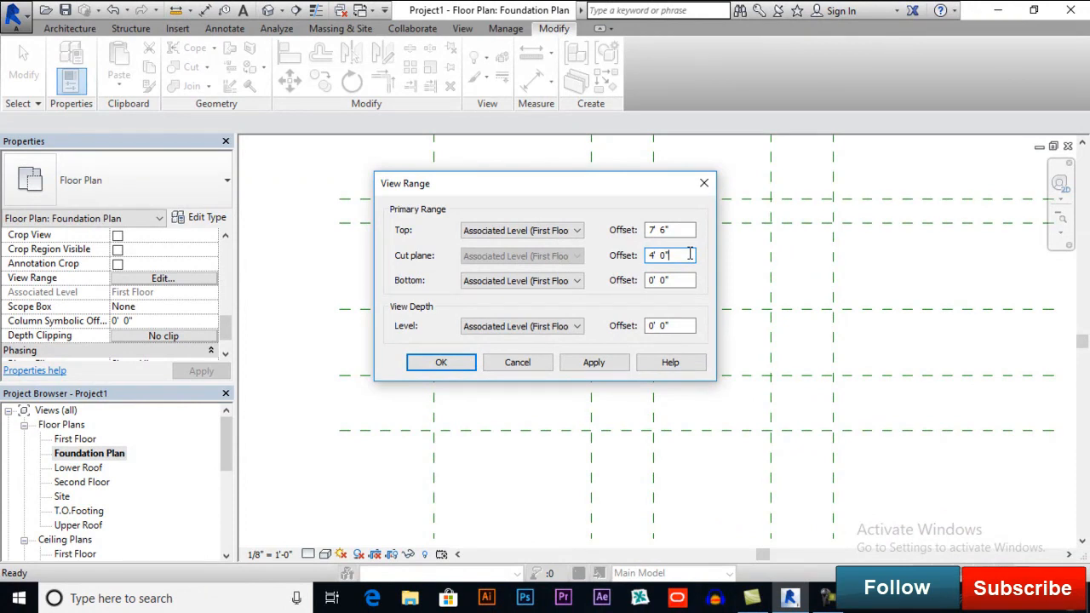
{"action": "left_click", "coordinate": [491, 331]}
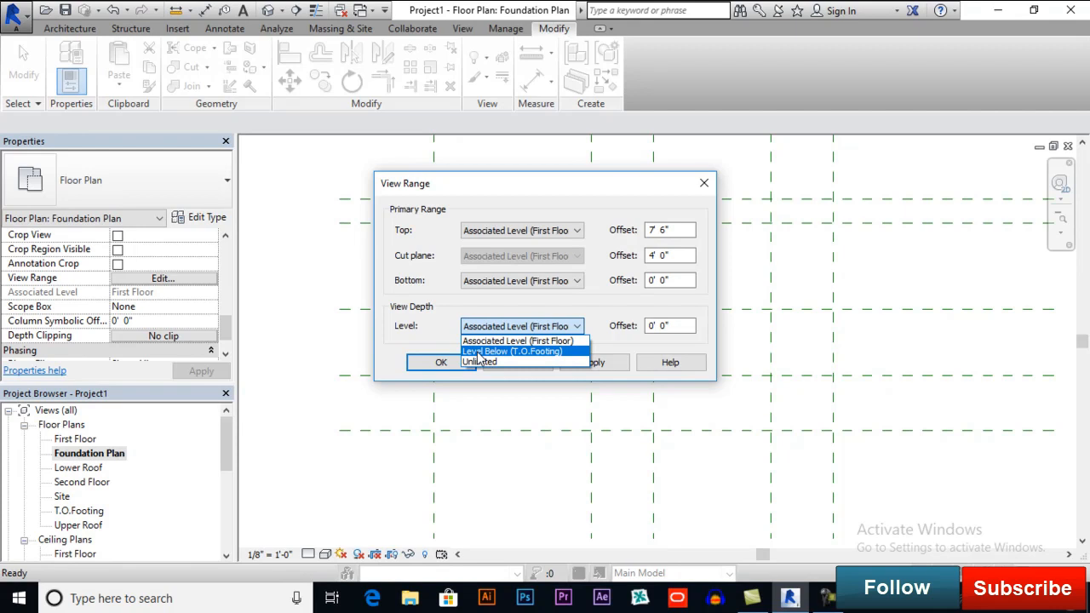
{"action": "left_click", "coordinate": [480, 356]}
Set the view depth offset to -1' 0" and accept the view range settings
{"action": "left_click", "coordinate": [663, 325]}
{"action": "left_click_drag", "start_coordinate": [663, 324], "coordinate": [640, 327]}
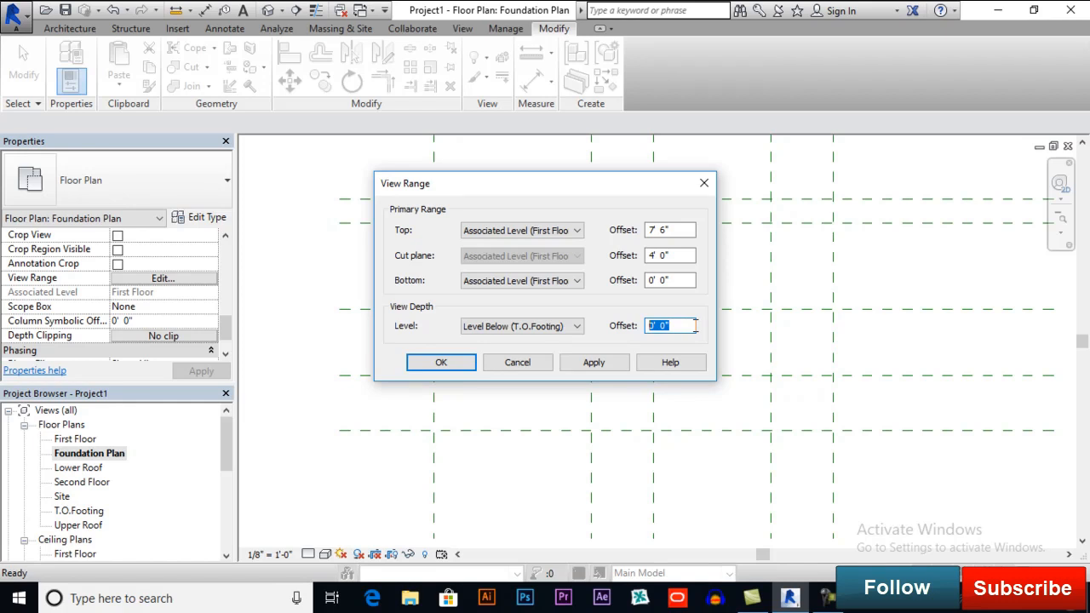
{"action": "type", "text": "-1"}
{"action": "left_click", "coordinate": [598, 370]}
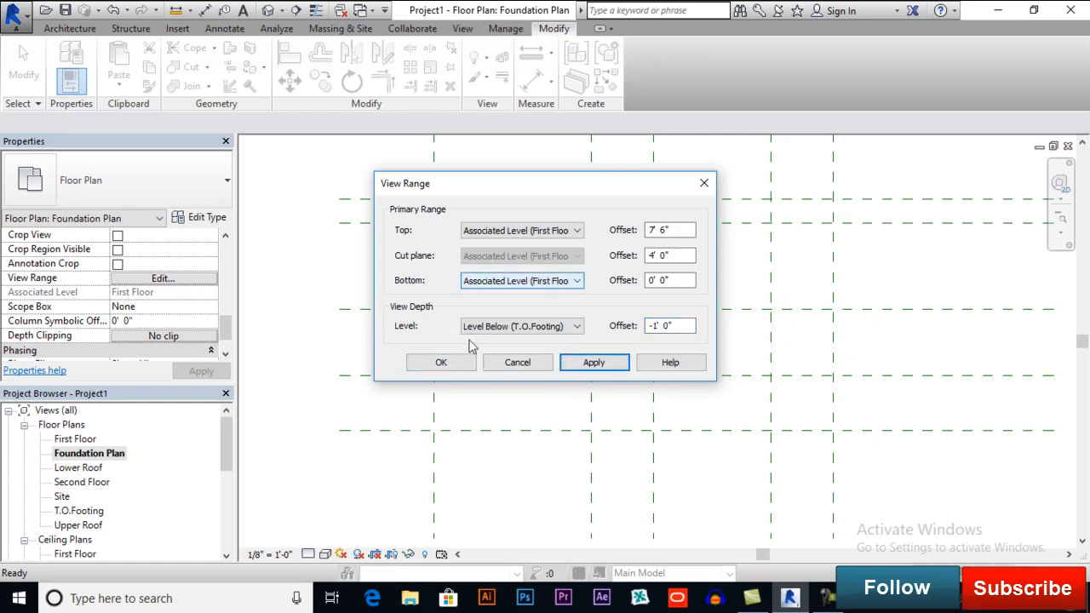
{"action": "left_click_drag", "start_coordinate": [455, 181], "coordinate": [416, 162]}
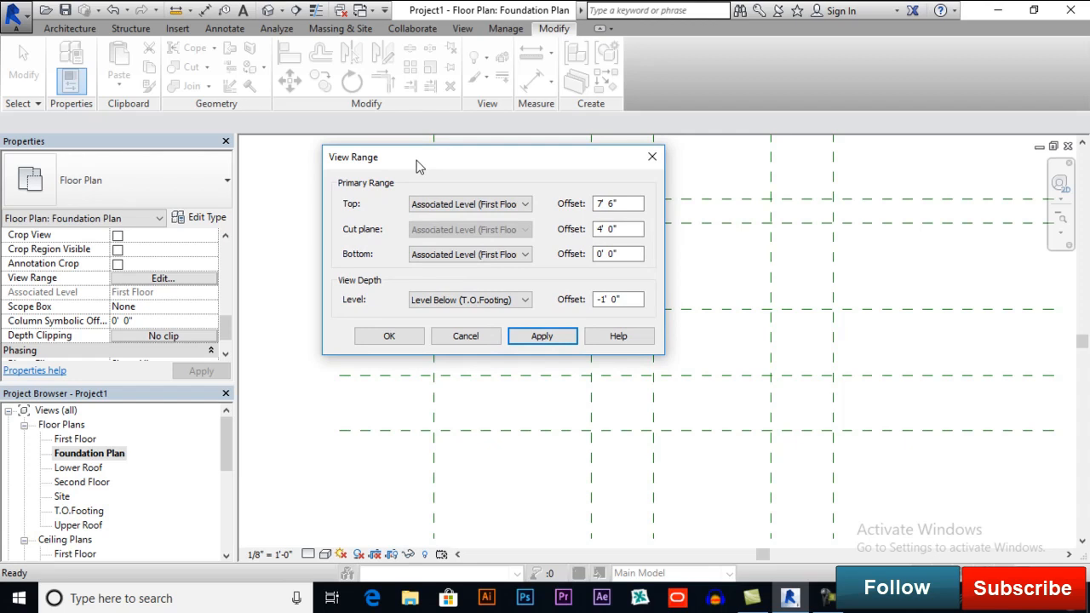
{"action": "left_click_drag", "start_coordinate": [417, 167], "coordinate": [333, 154]}
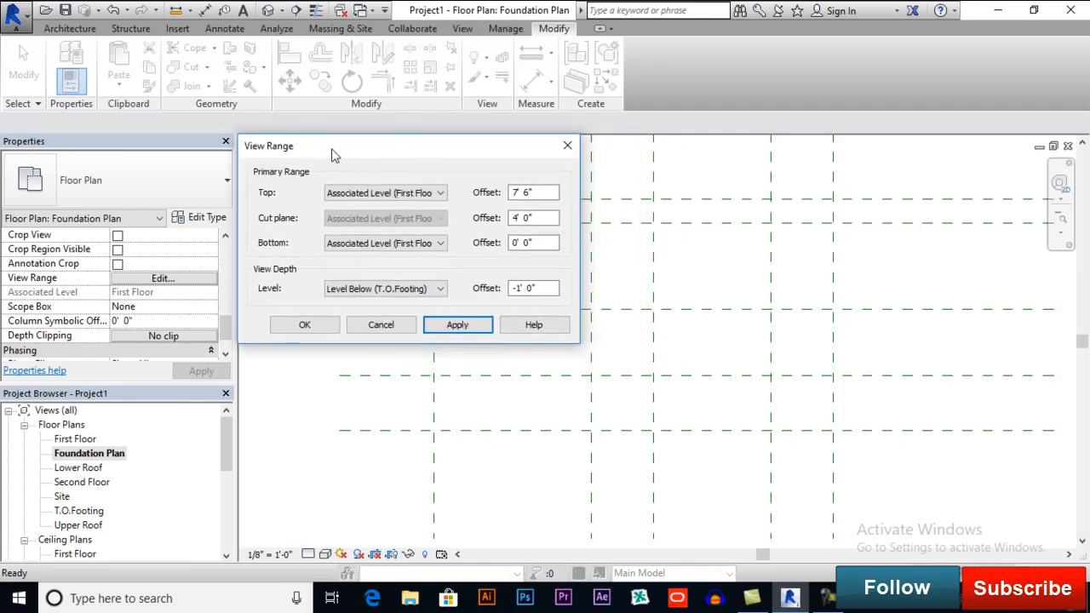
{"action": "left_click_drag", "start_coordinate": [333, 155], "coordinate": [348, 151]}
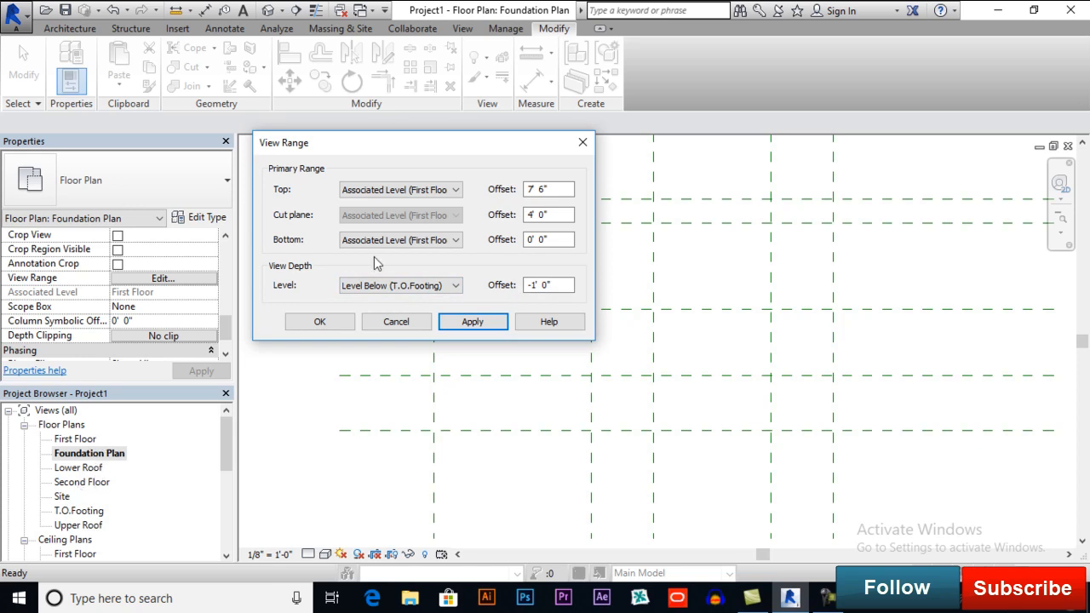
{"action": "mouse_move", "coordinate": [425, 151]}
{"action": "left_mouse_down"}
{"action": "mouse_move", "coordinate": [454, 144]}
{"action": "mouse_move", "coordinate": [428, 150]}
{"action": "left_mouse_up"}
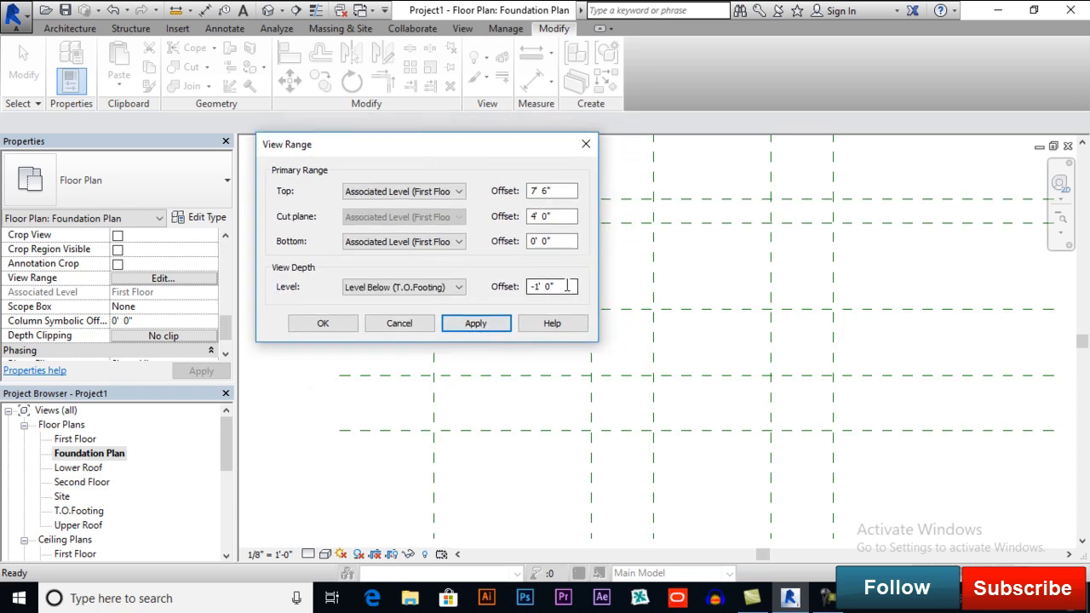
{"action": "left_click", "coordinate": [323, 326]}
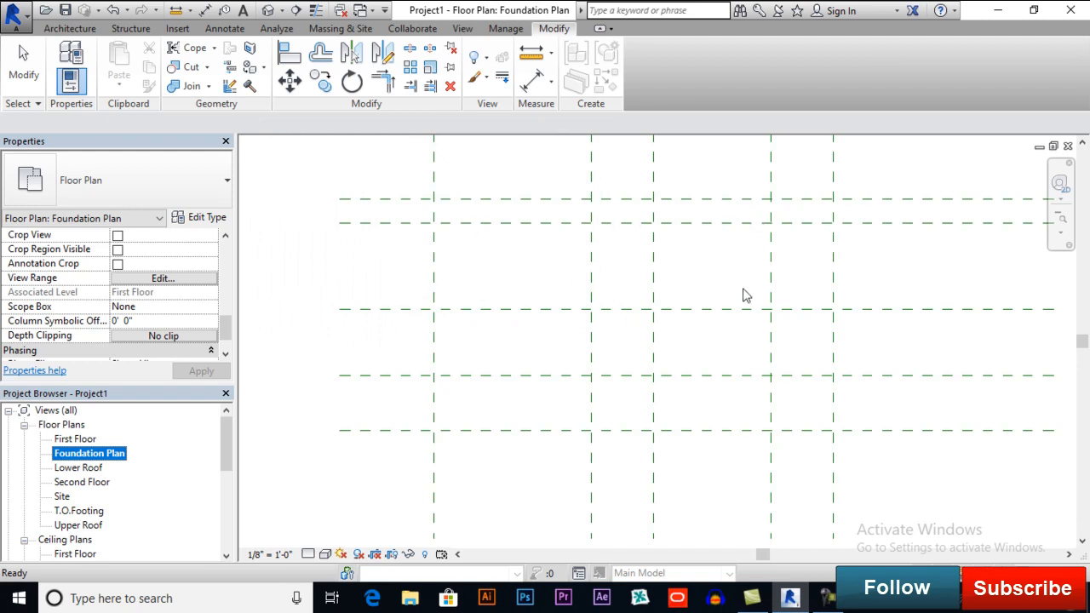
Set the Foundation Plan's underlay to First Floor and apply the change
{"action": "scroll", "coordinate": [96, 277], "scroll_direction": "down", "scroll_amount": 1}
{"action": "scroll", "coordinate": [146, 285], "scroll_direction": "up", "scroll_amount": 3}
{"action": "scroll", "coordinate": [145, 284], "scroll_direction": "up", "scroll_amount": 3}
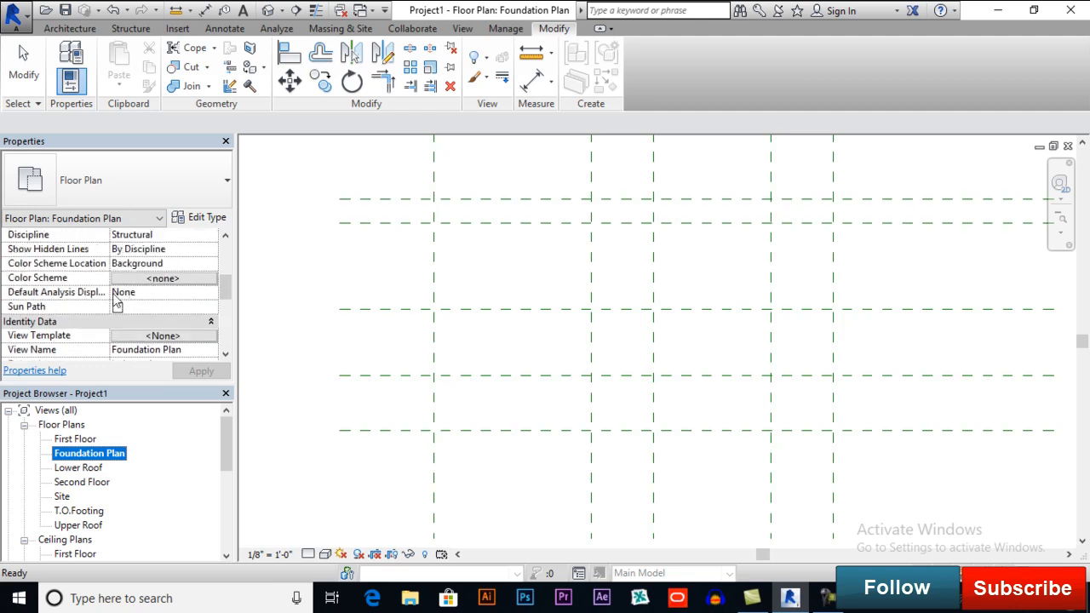
{"action": "scroll", "coordinate": [115, 293], "scroll_direction": "up", "scroll_amount": 2}
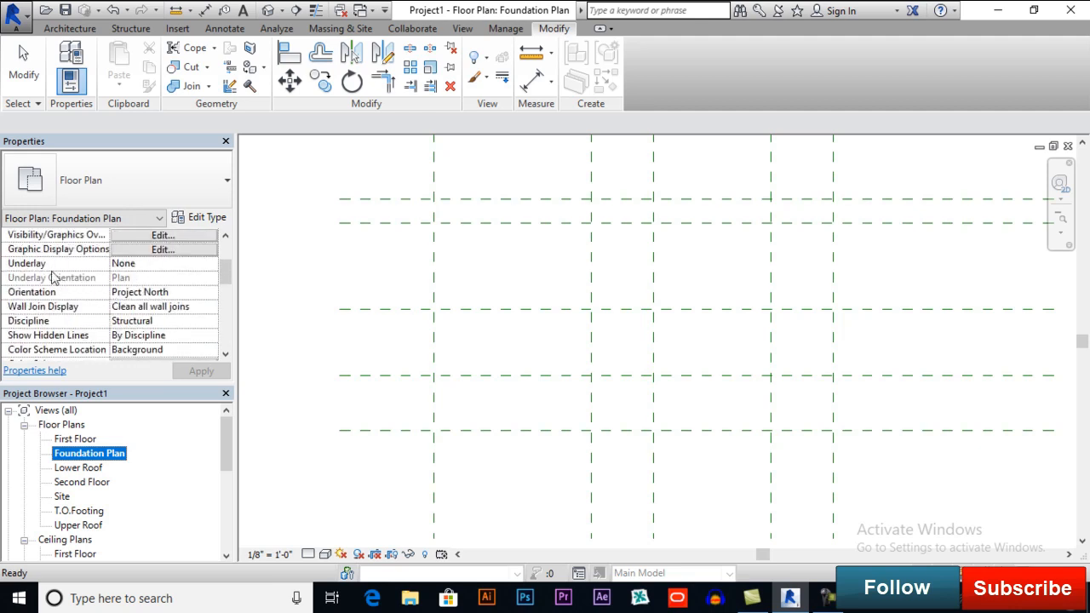
{"action": "left_click", "coordinate": [146, 266]}
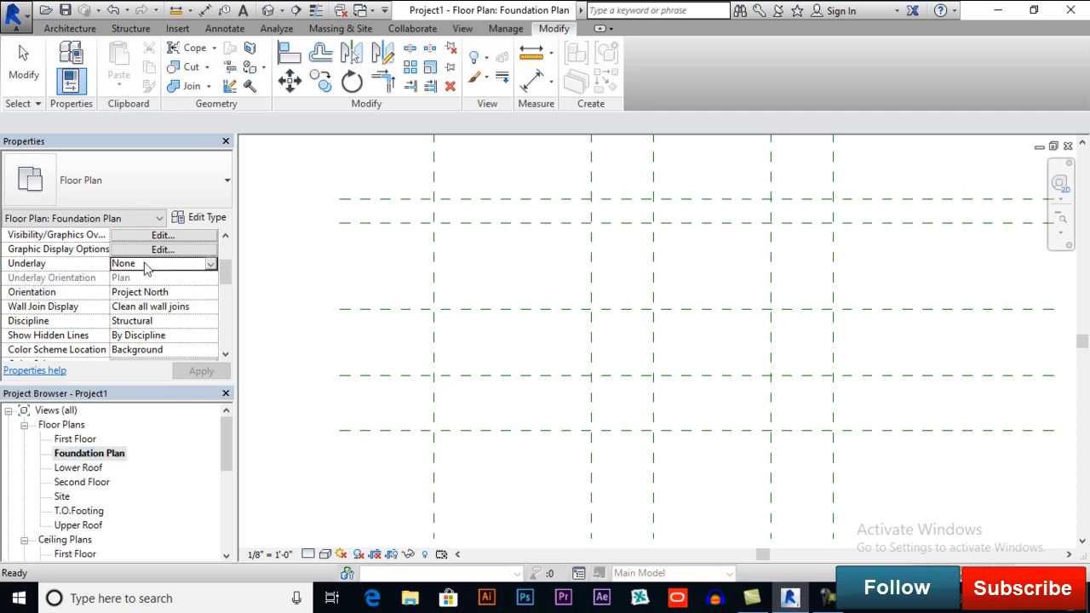
{"action": "left_click", "coordinate": [210, 264]}
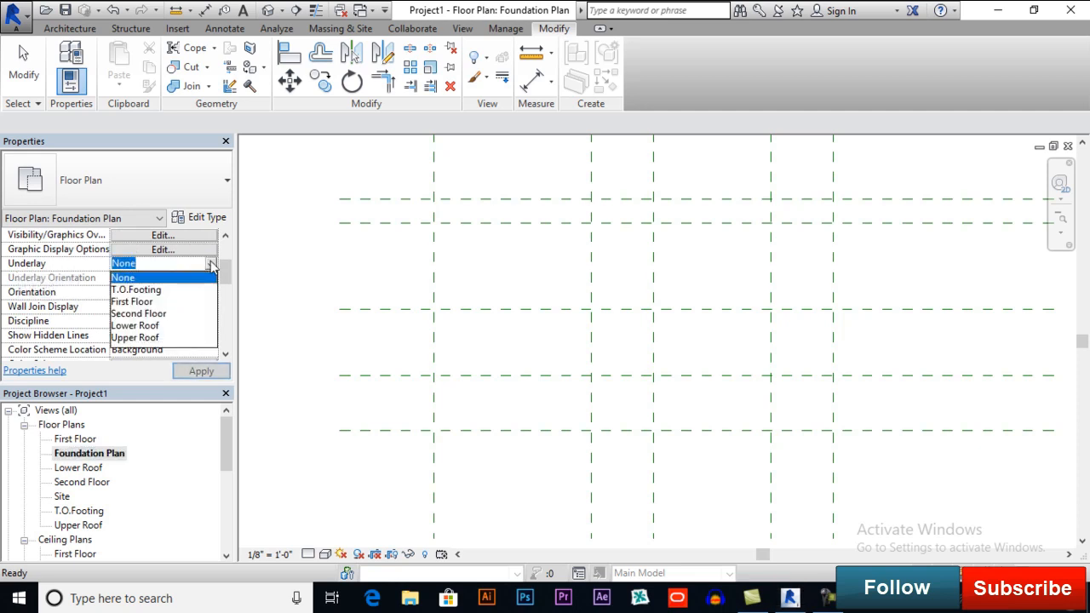
{"action": "left_click", "coordinate": [140, 304]}
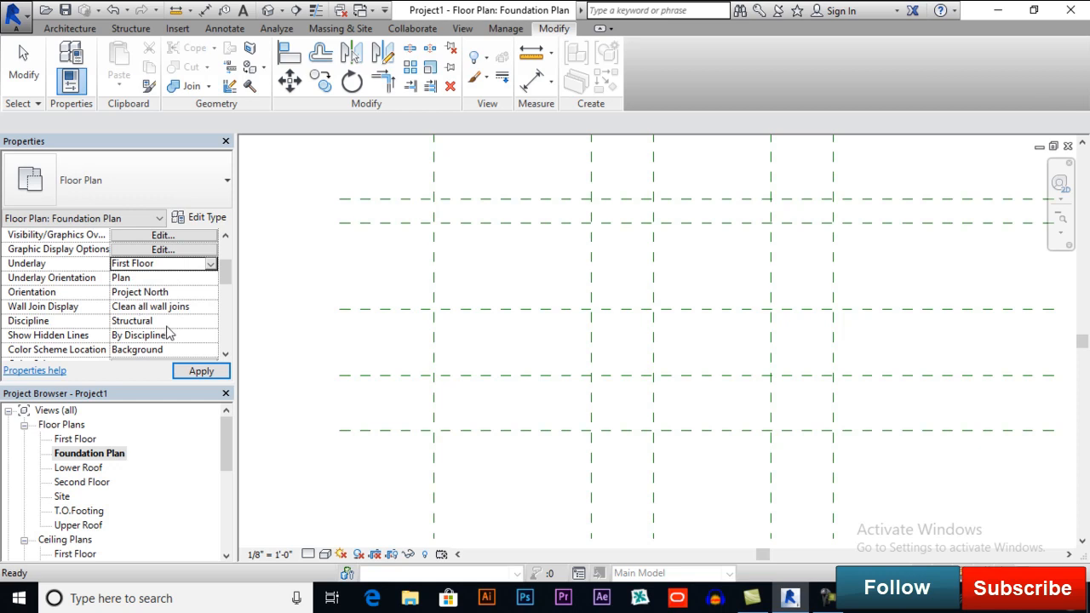
{"action": "left_click", "coordinate": [190, 373]}
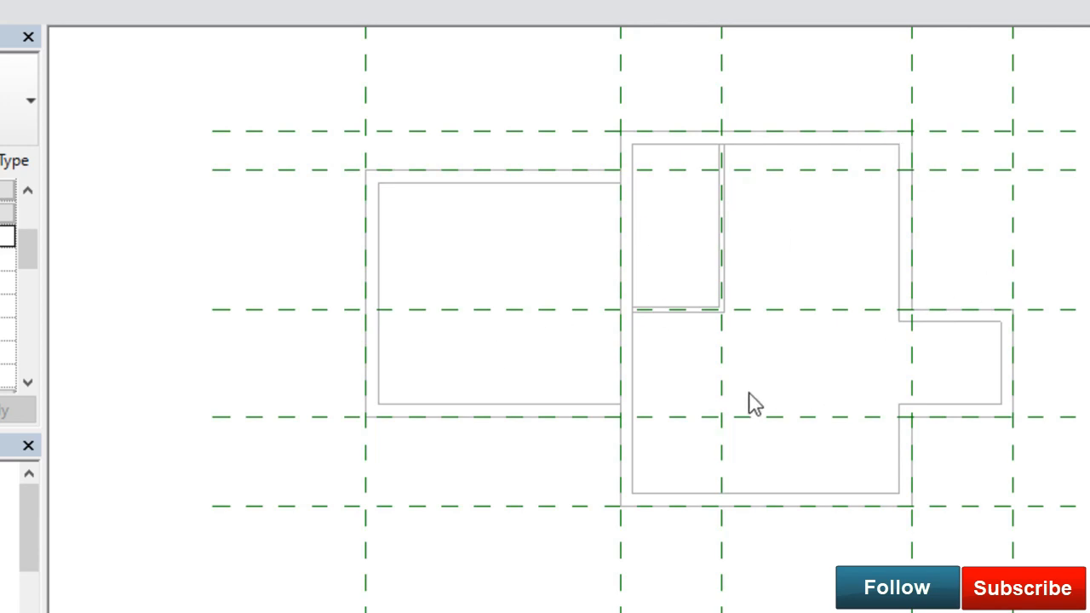
Start an architectural wall using the basic wall type Foundation - 12" Concrete
{"action": "scroll", "coordinate": [789, 286], "scroll_direction": "up", "scroll_amount": 1}
{"action": "middle_click_drag", "start_coordinate": [805, 294], "coordinate": [730, 334]}
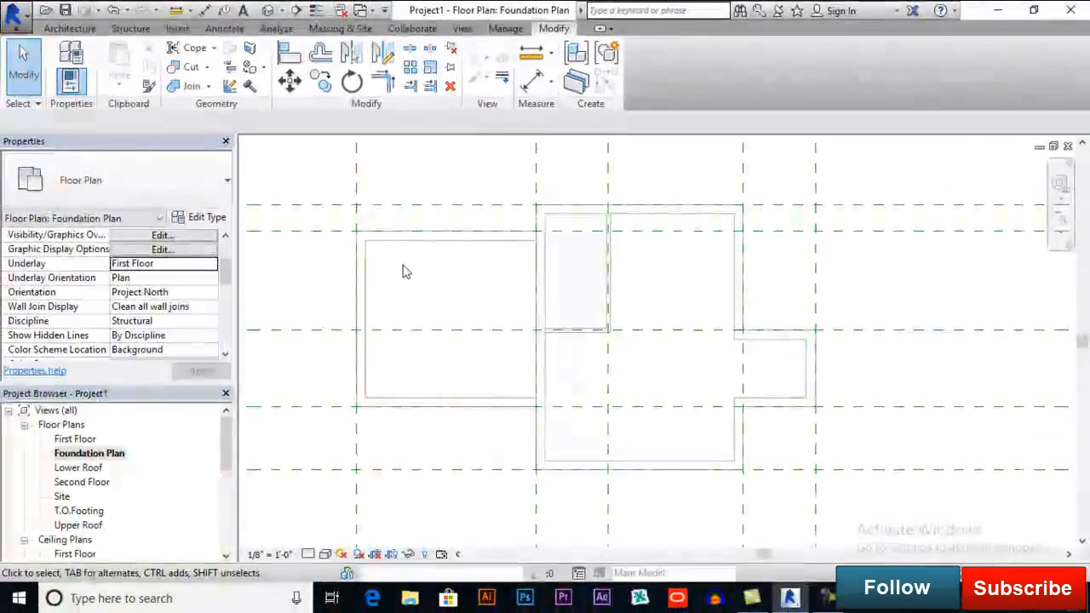
{"action": "left_click", "coordinate": [70, 28]}
{"action": "left_click", "coordinate": [65, 85]}
{"action": "left_click", "coordinate": [93, 110]}
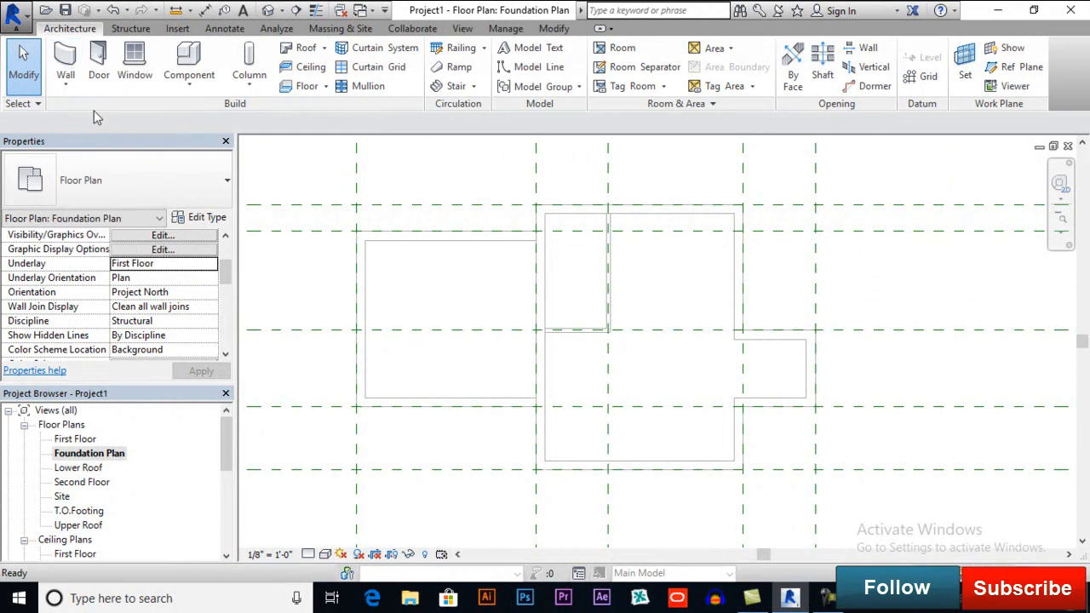
{"action": "left_click", "coordinate": [204, 202]}
{"action": "scroll", "coordinate": [189, 272], "scroll_direction": "down", "scroll_amount": 1}
{"action": "scroll", "coordinate": [189, 272], "scroll_direction": "down", "scroll_amount": 5}
{"action": "scroll", "coordinate": [189, 272], "scroll_direction": "up", "scroll_amount": 5}
{"action": "scroll", "coordinate": [189, 271], "scroll_direction": "up", "scroll_amount": 5}
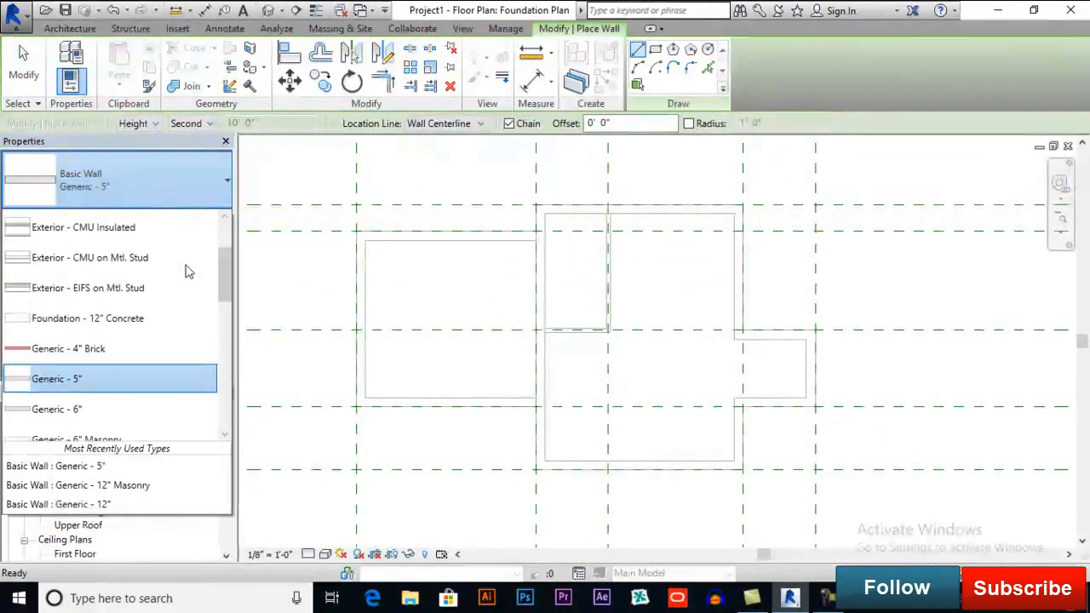
{"action": "scroll", "coordinate": [189, 271], "scroll_direction": "up", "scroll_amount": 1}
{"action": "scroll", "coordinate": [149, 290], "scroll_direction": "down", "scroll_amount": 1}
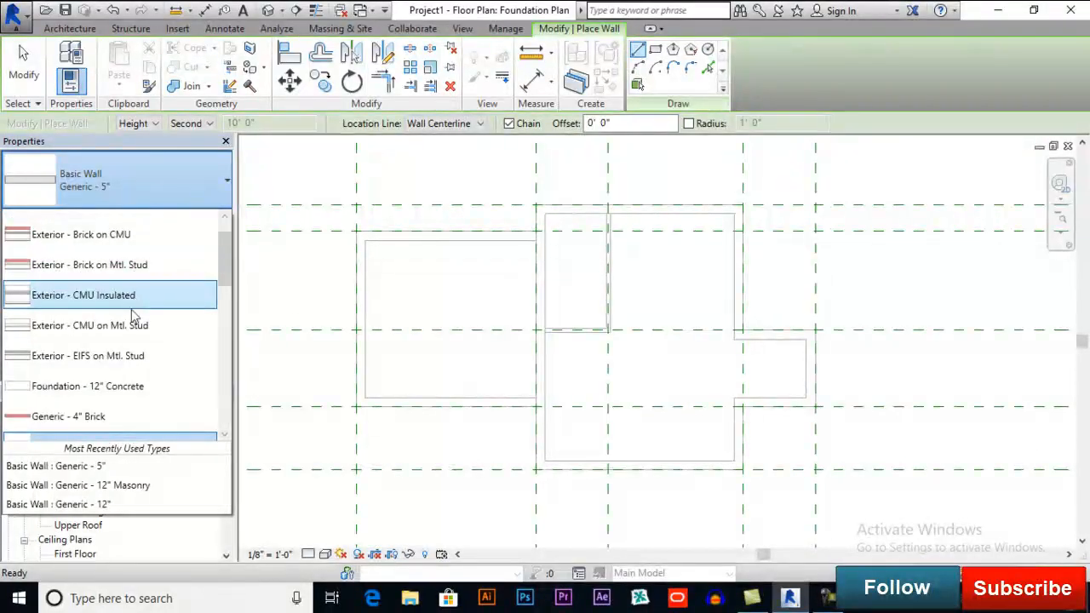
{"action": "left_click", "coordinate": [83, 387]}
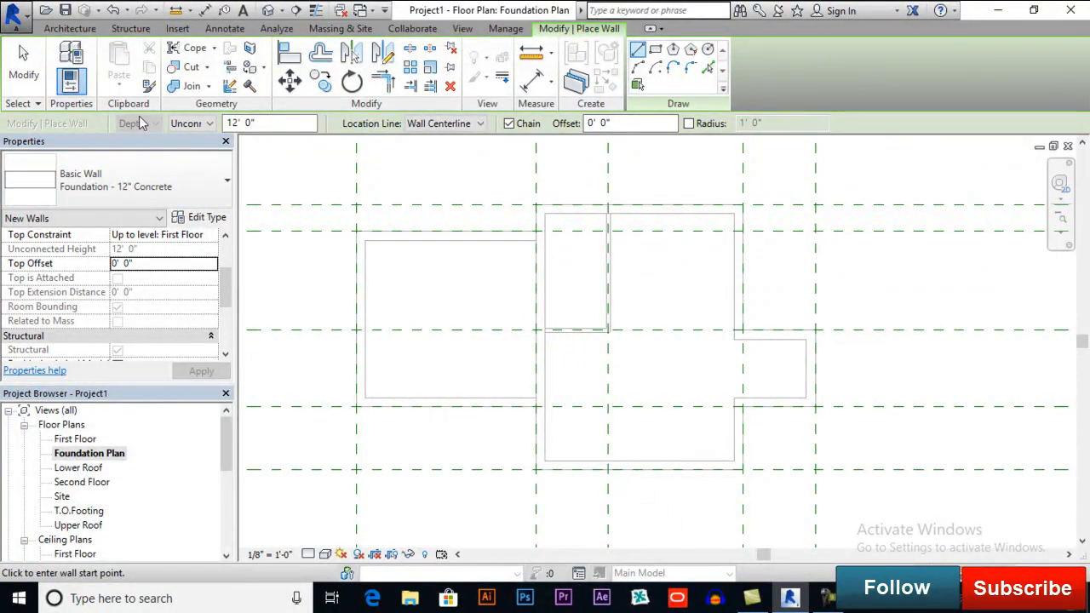
Set the new wall's depth to T.O.Footing and its location line to Finish Face: Exterior
{"action": "left_click", "coordinate": [207, 123]}
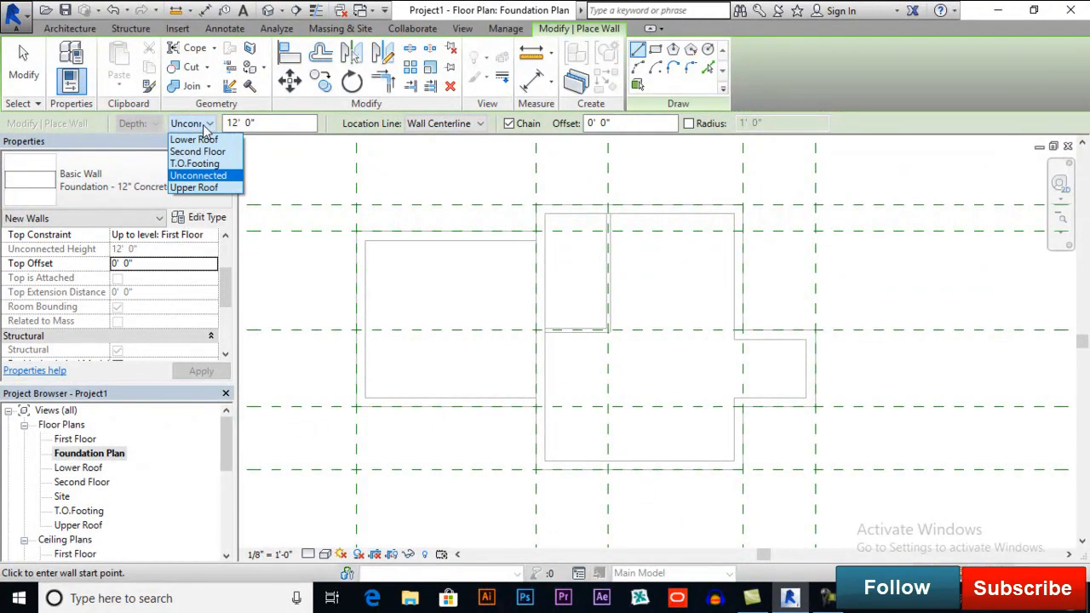
{"action": "left_click", "coordinate": [205, 128]}
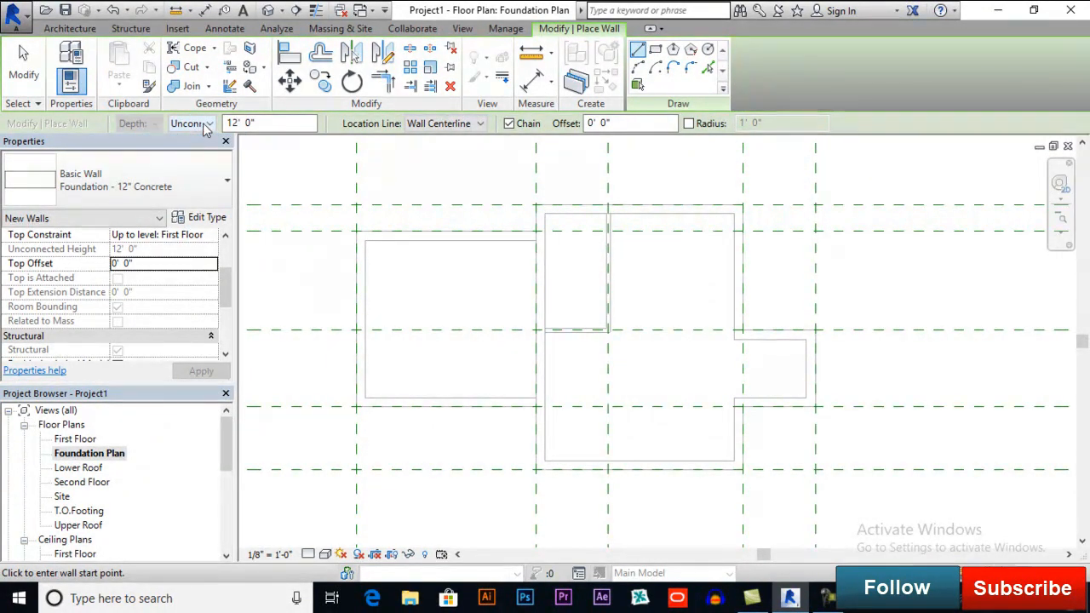
{"action": "left_click", "coordinate": [205, 126]}
{"action": "left_click", "coordinate": [197, 163]}
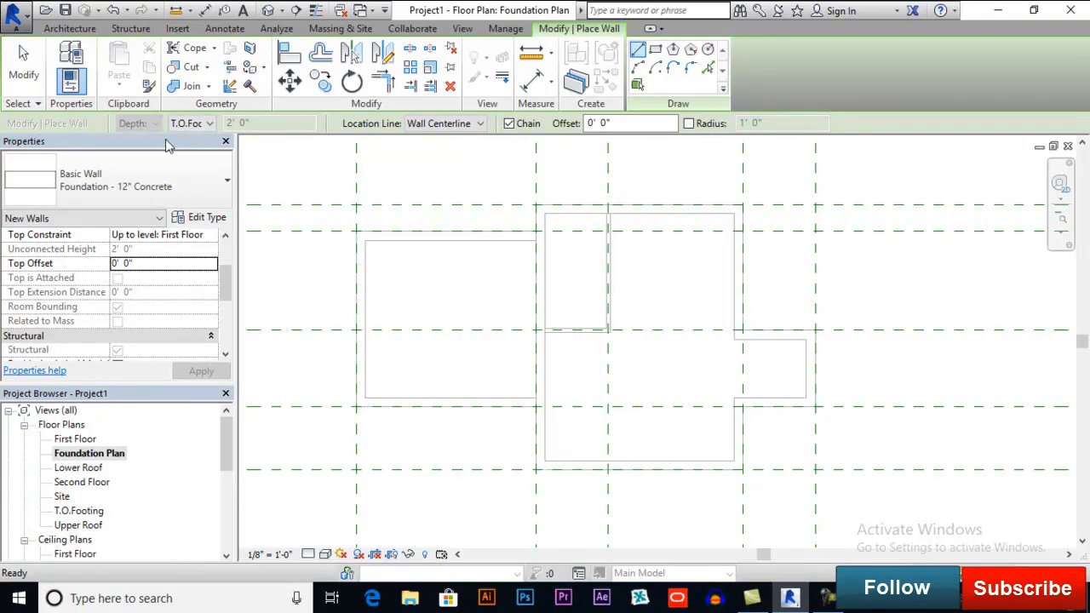
{"action": "left_click", "coordinate": [196, 126]}
{"action": "left_click", "coordinate": [193, 126]}
{"action": "left_click", "coordinate": [187, 128]}
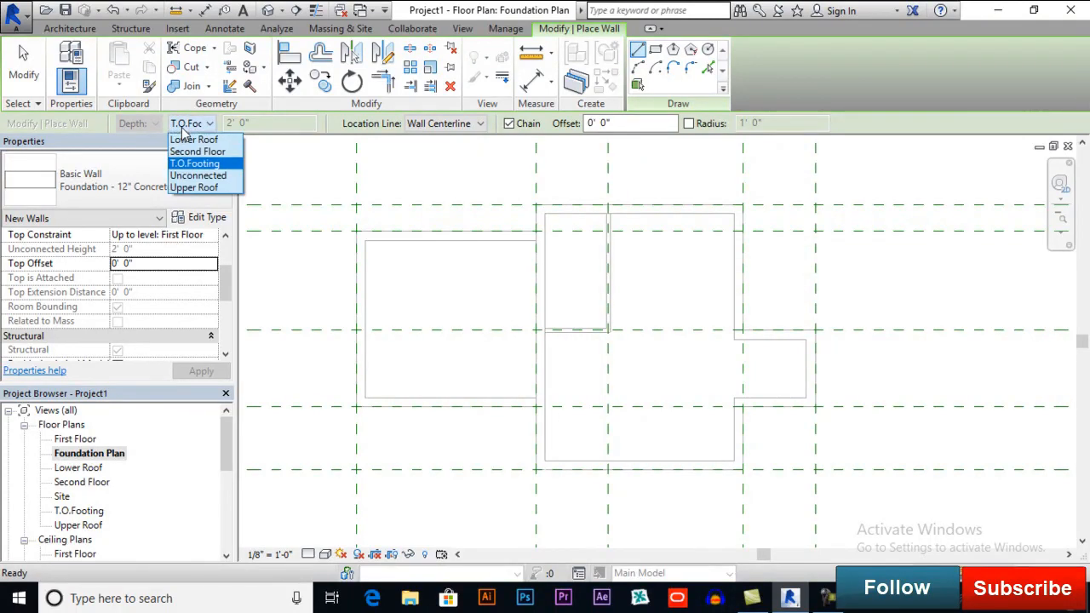
{"action": "left_click", "coordinate": [187, 128]}
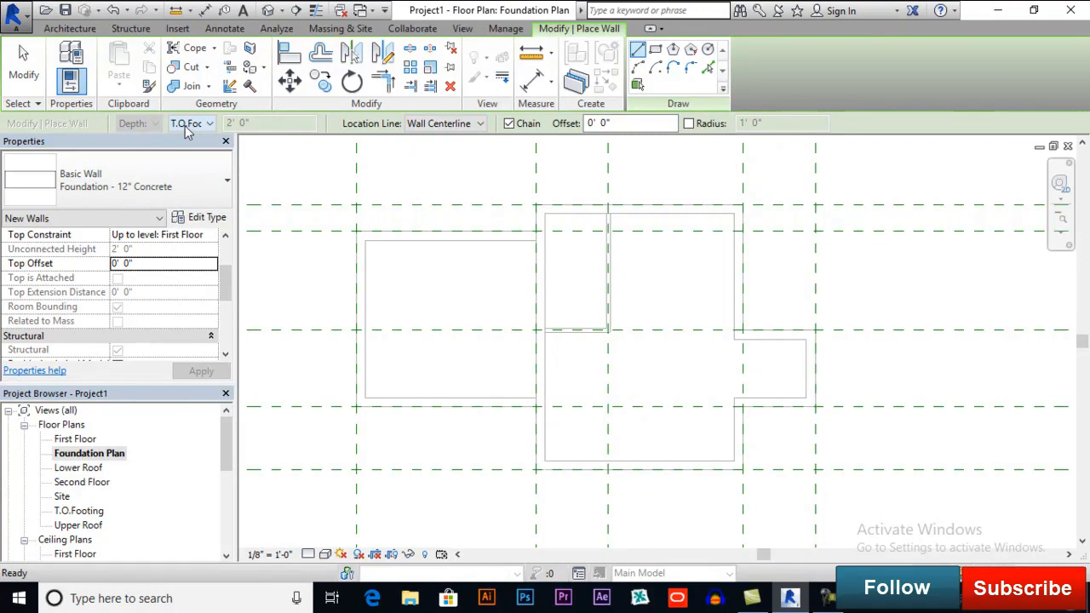
{"action": "left_click", "coordinate": [445, 127]}
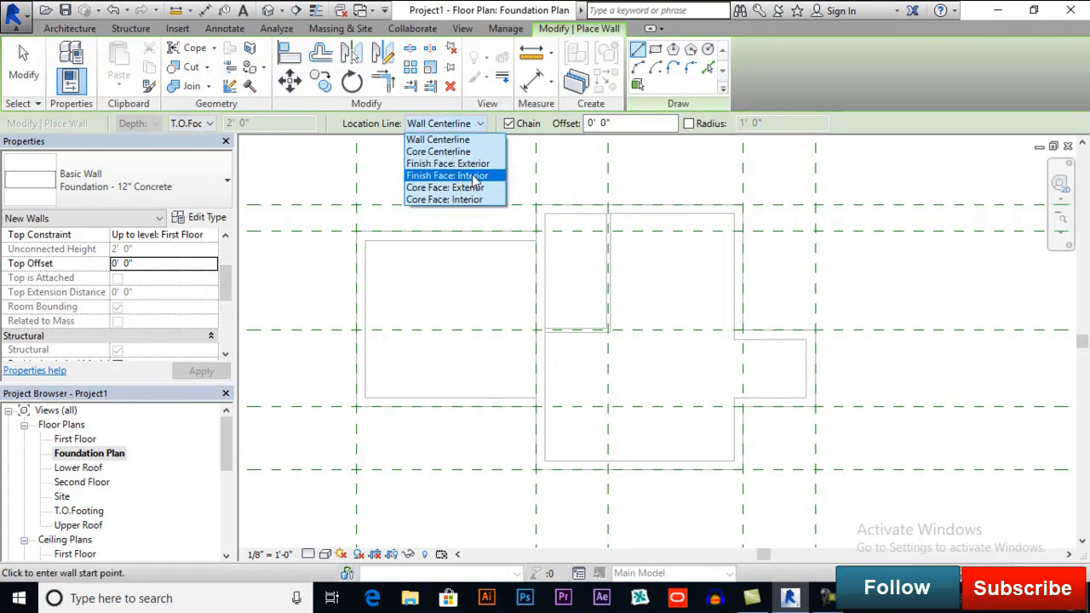
{"action": "left_click", "coordinate": [479, 162]}
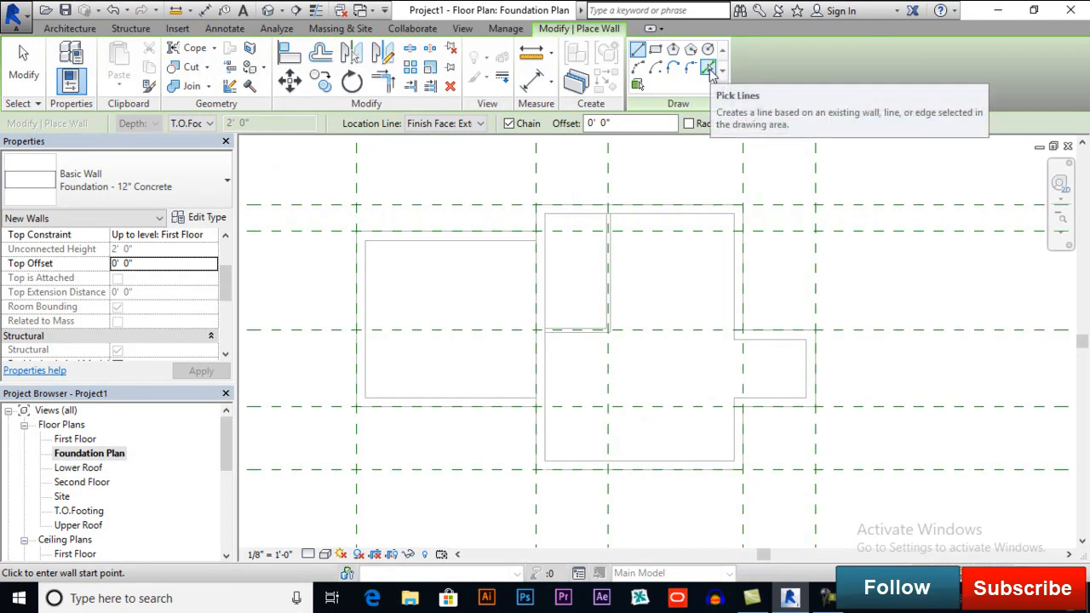
Try placing a foundation wall with Pick Lines along the leftmost vertical reference plane, and undo it
{"action": "left_click", "coordinate": [710, 69]}
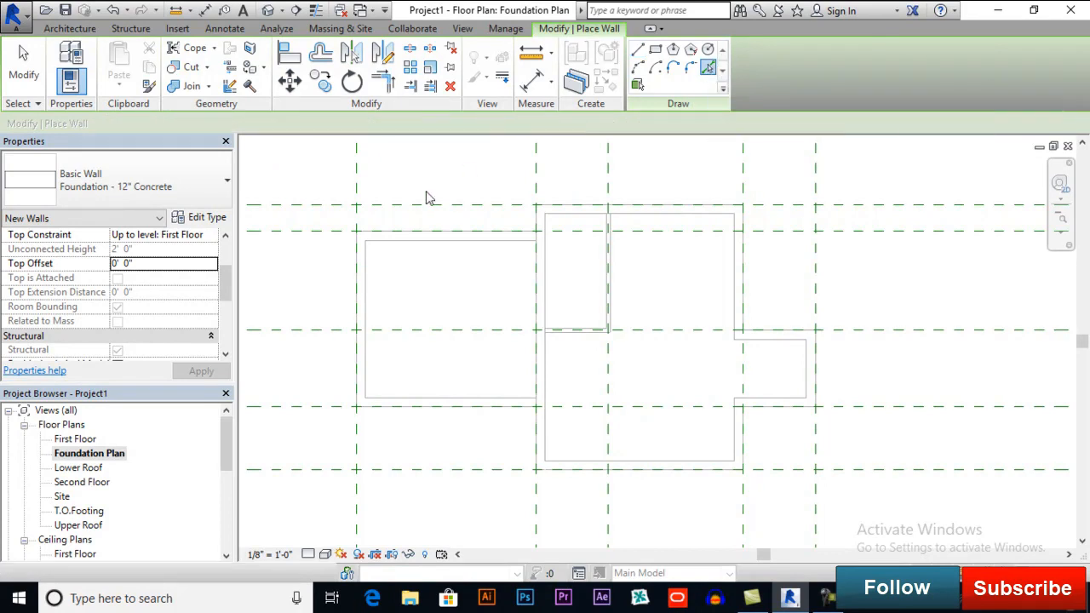
{"action": "left_click", "coordinate": [359, 264]}
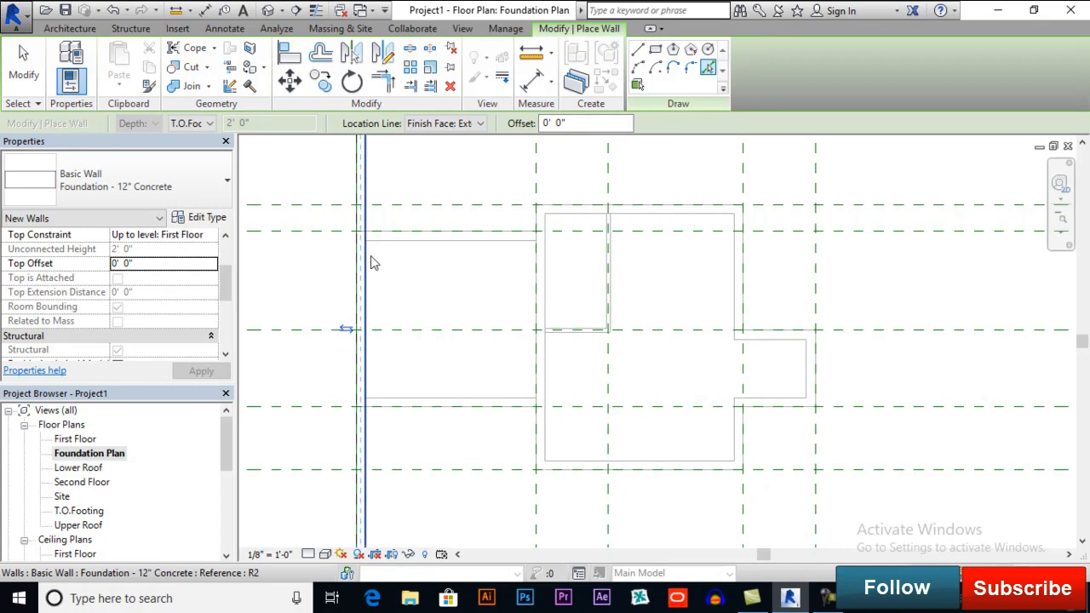
{"action": "middle_click_drag", "start_coordinate": [375, 243], "coordinate": [414, 382]}
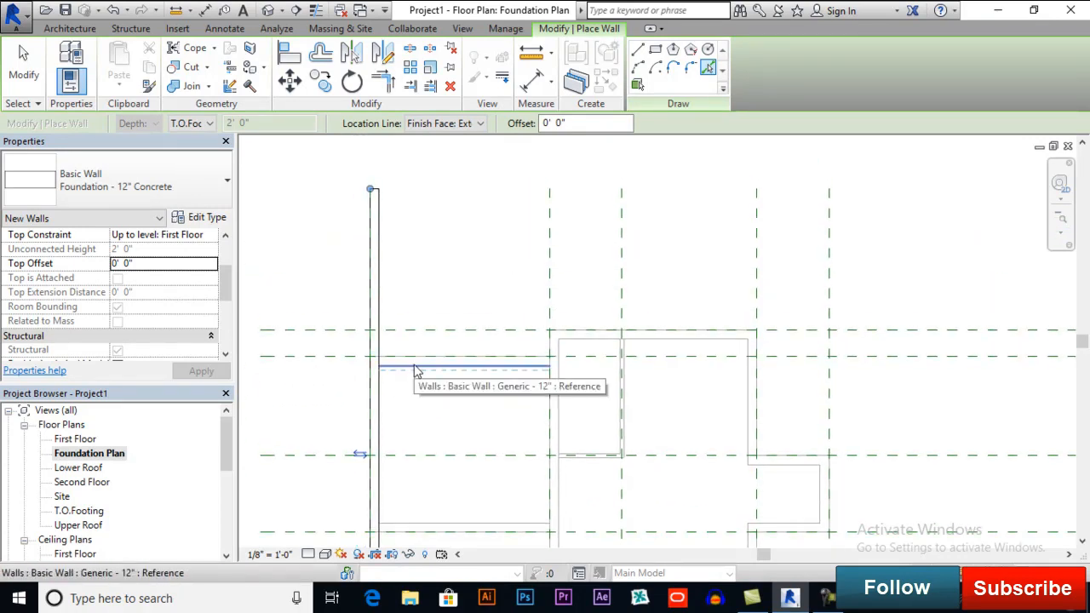
{"action": "key", "text": "ctrl+z"}
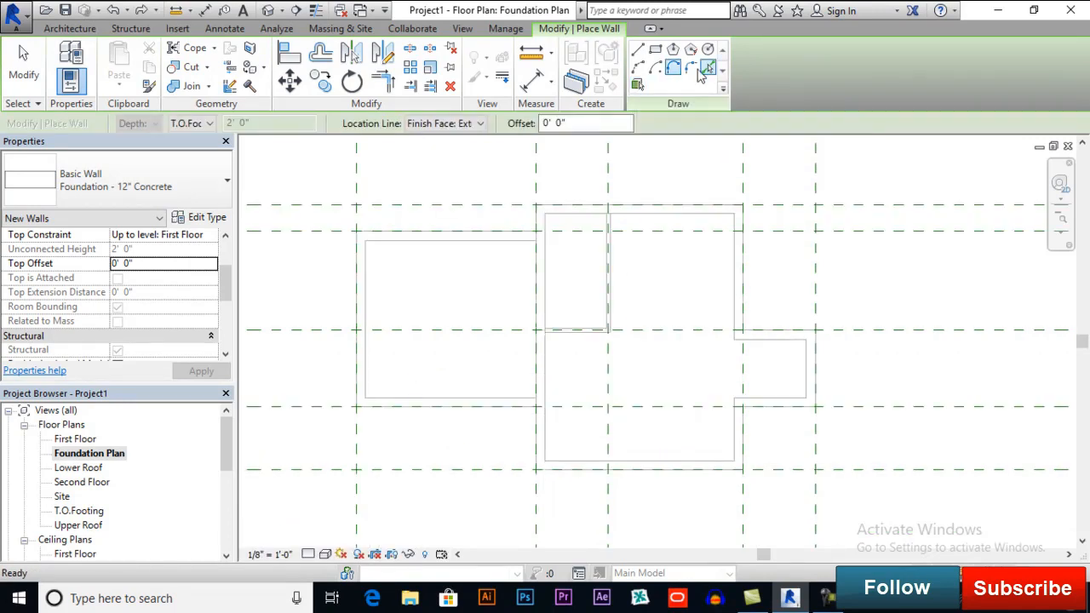
{"action": "left_click", "coordinate": [710, 70]}
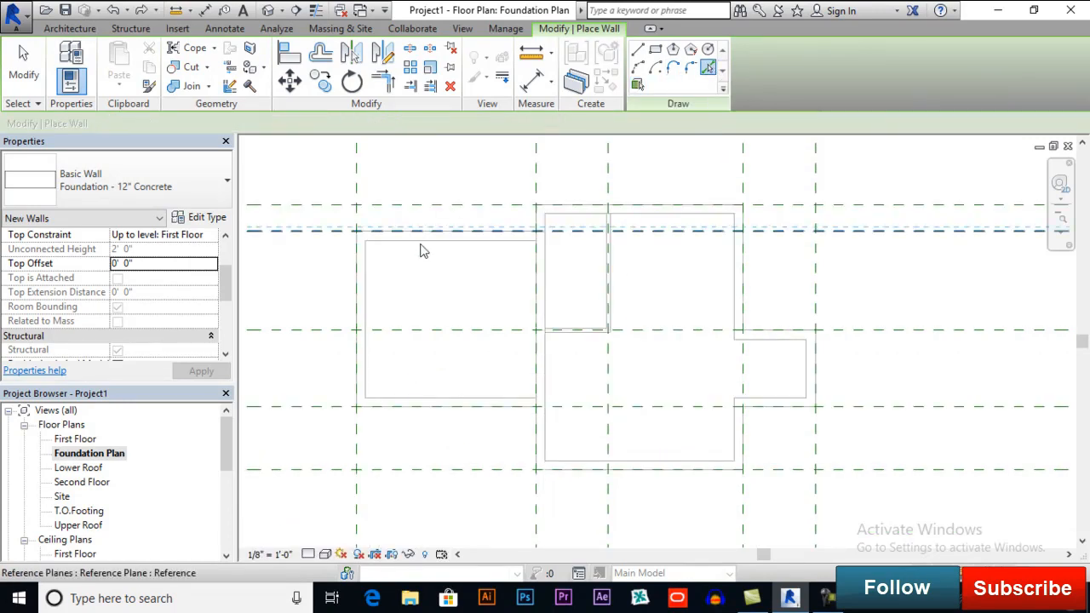
{"action": "left_click", "coordinate": [366, 267]}
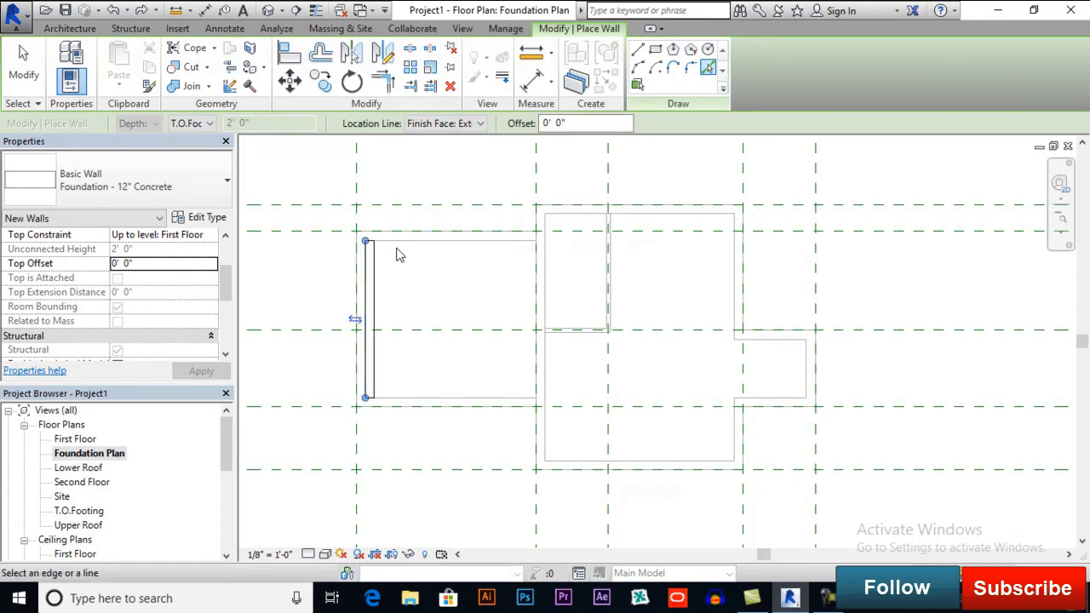
{"action": "key", "text": "ctrl+z"}
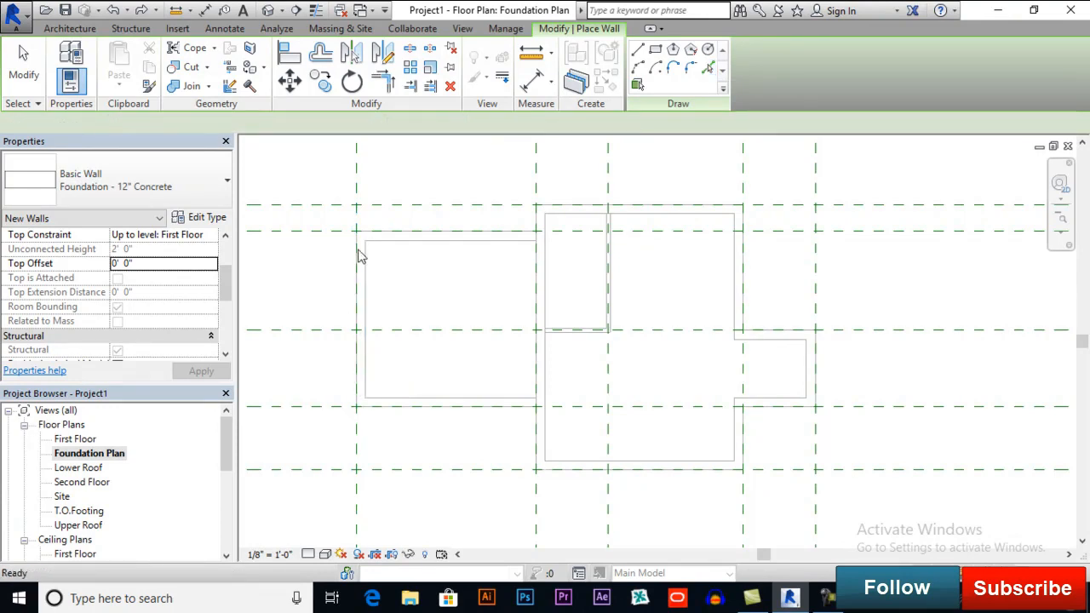
Place foundation walls with Pick Lines along the left reference plane and the upper wall line of the building's left wing
{"action": "scroll", "coordinate": [361, 246], "scroll_direction": "up", "scroll_amount": 3}
{"action": "left_click", "coordinate": [359, 256]}
{"action": "key", "text": "ctrl+z"}
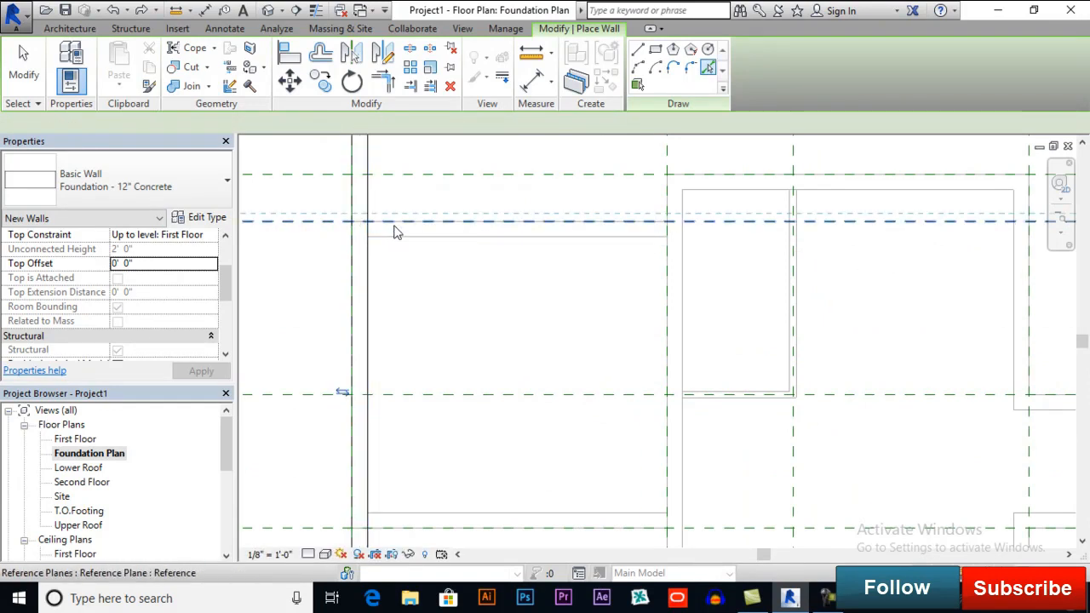
{"action": "left_click", "coordinate": [397, 230]}
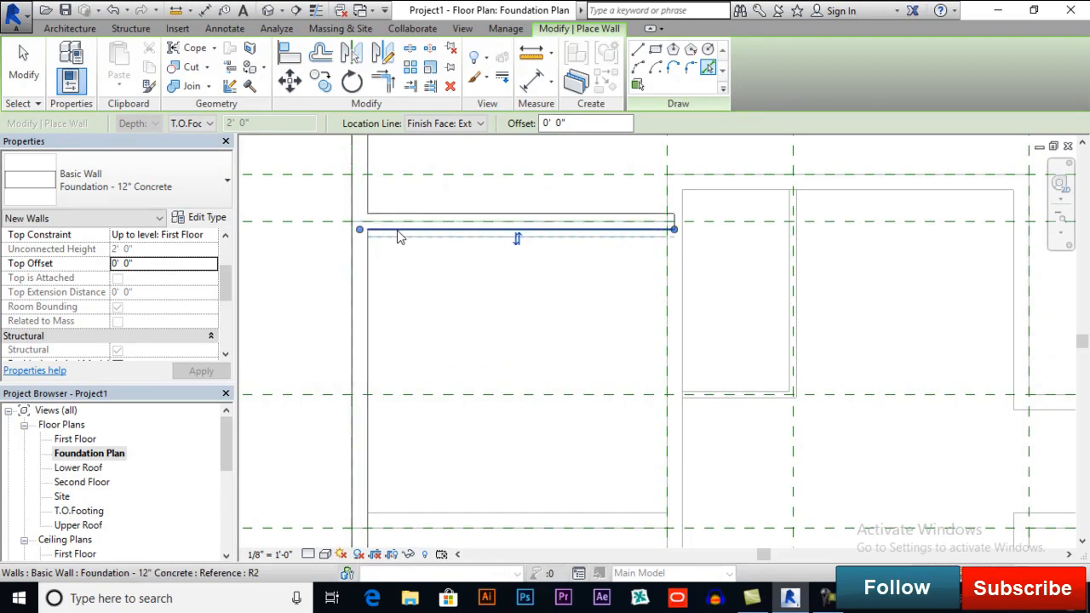
{"action": "key", "text": "ctrl+z"}
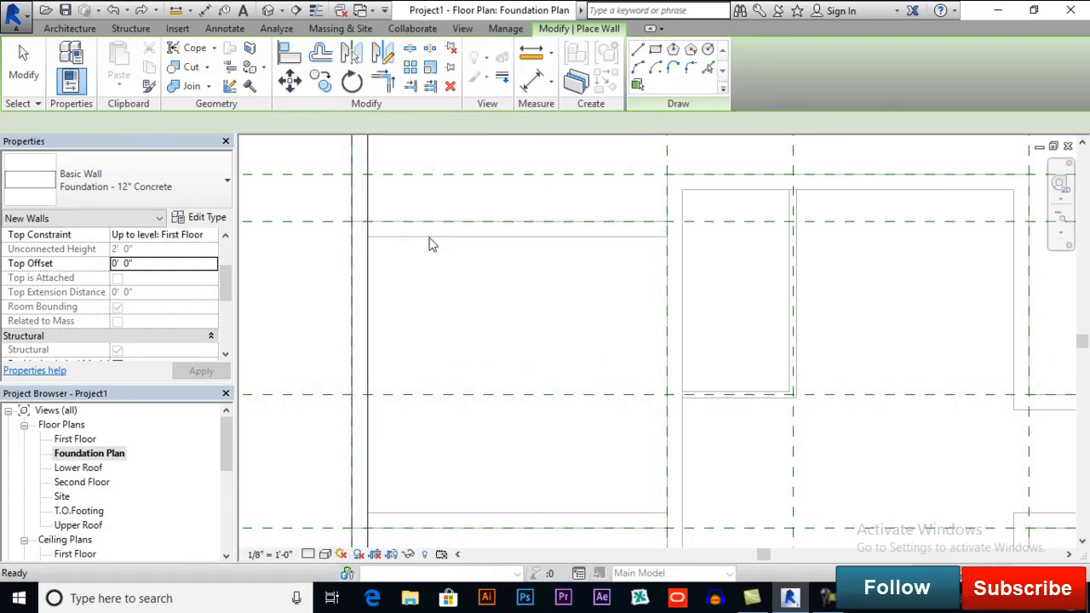
{"action": "left_click", "coordinate": [429, 244]}
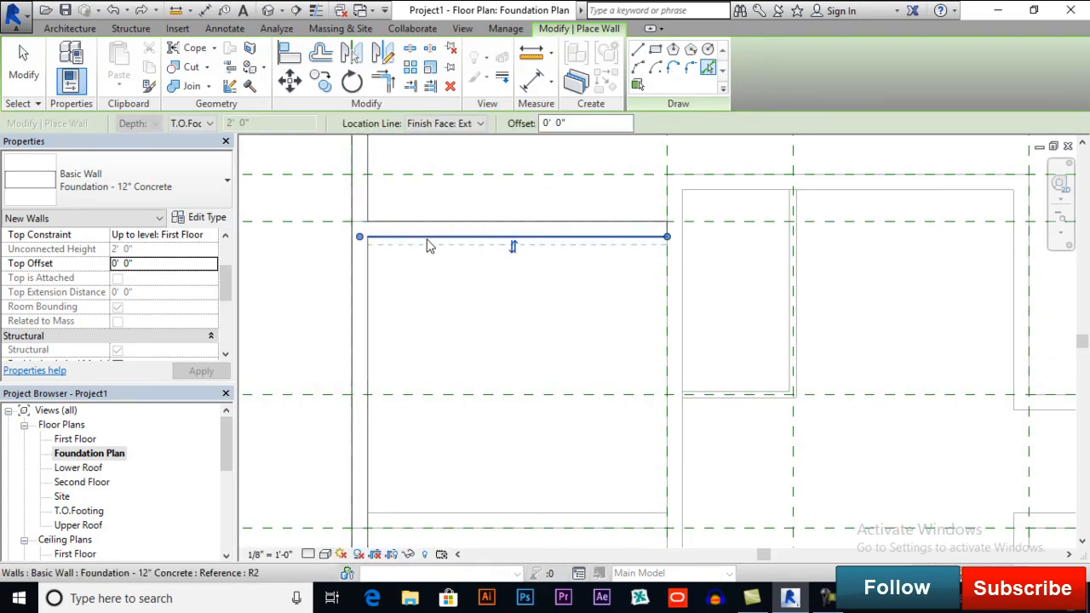
Place foundation walls along the left, upper and upper-right sides of the main block, following the first-floor underlay
{"action": "left_click", "coordinate": [674, 203]}
{"action": "middle_click_drag", "start_coordinate": [673, 223], "coordinate": [571, 265]}
{"action": "key", "text": "ctrl+z"}
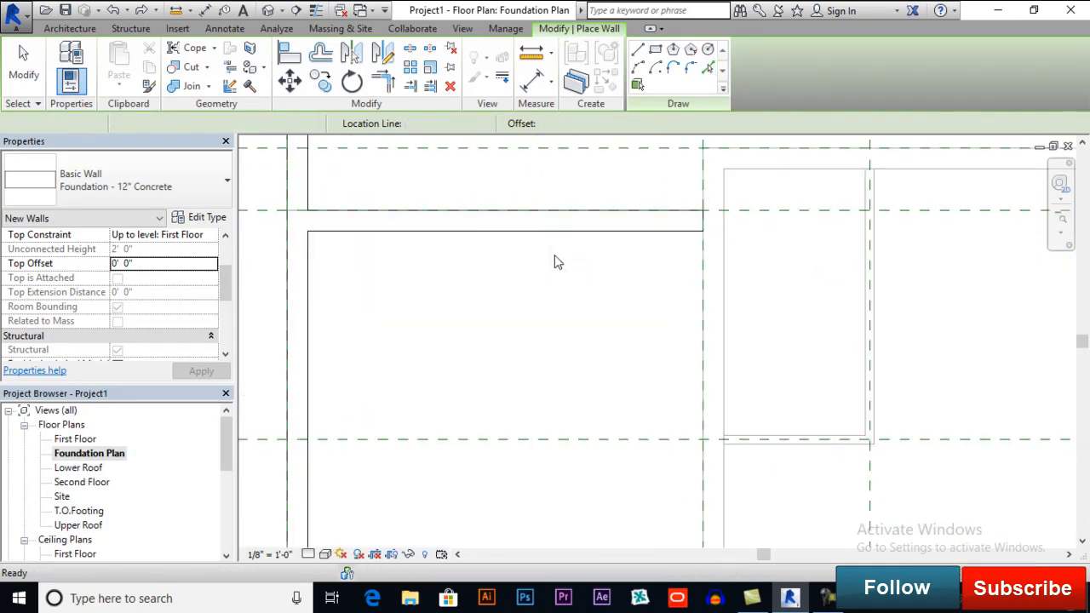
{"action": "left_click", "coordinate": [724, 208]}
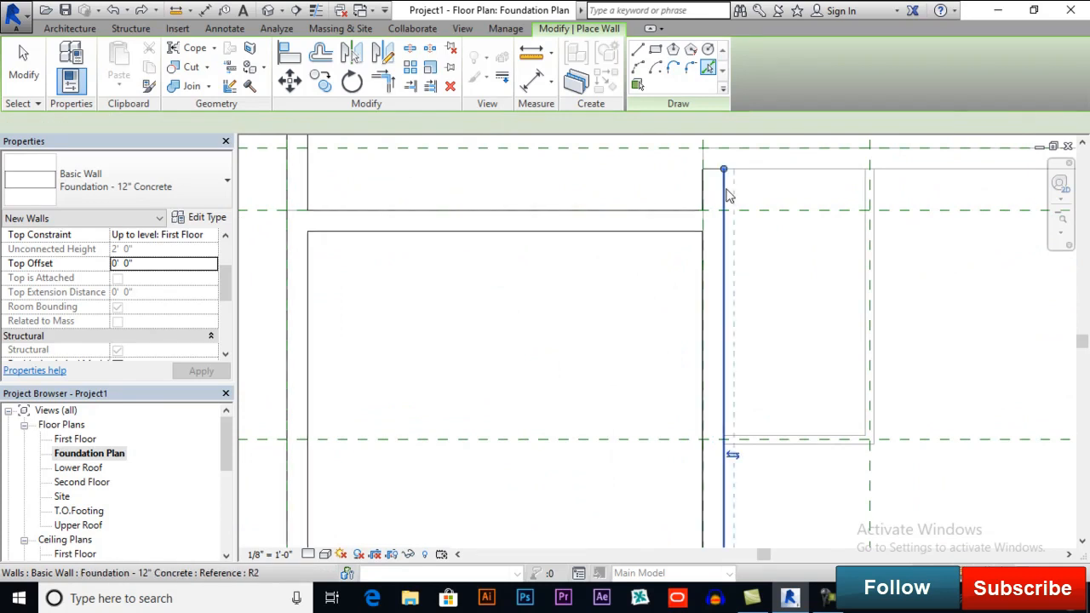
{"action": "middle_click_drag", "start_coordinate": [697, 257], "coordinate": [648, 258]}
{"action": "left_click", "coordinate": [651, 256]}
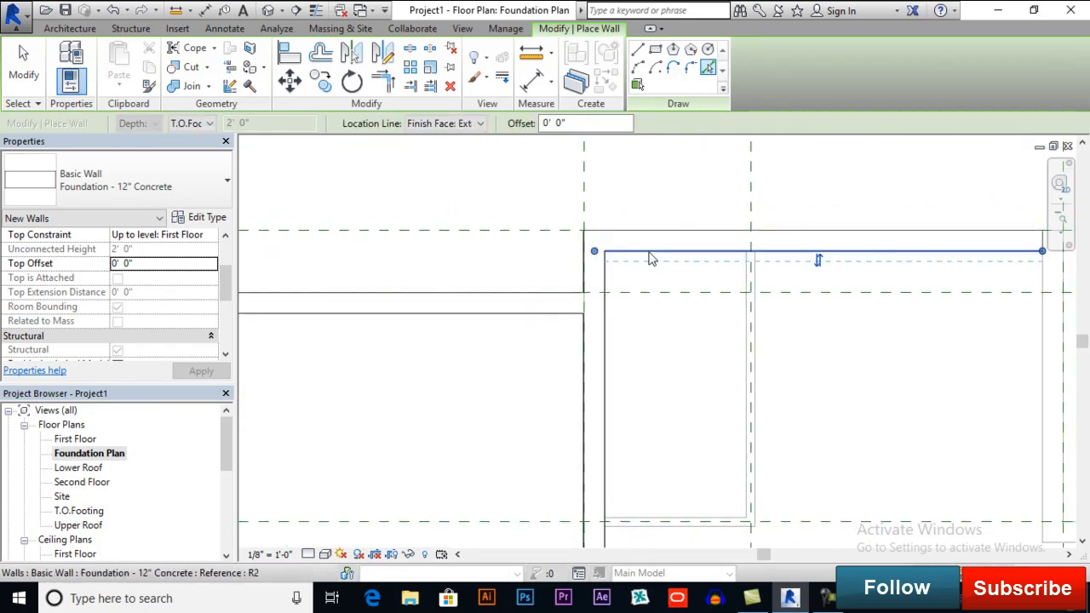
{"action": "scroll", "coordinate": [656, 261], "scroll_direction": "down", "scroll_amount": 1}
{"action": "middle_click_drag", "start_coordinate": [813, 323], "coordinate": [611, 292]}
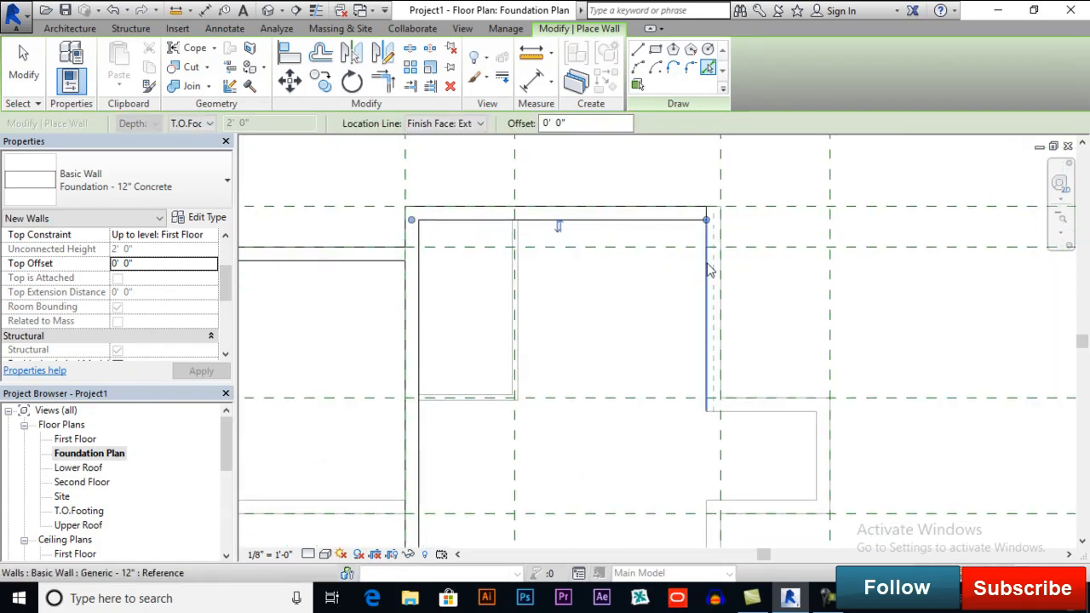
{"action": "left_click", "coordinate": [707, 281]}
Place foundation walls along the upper and outer sides of the small bump-out on the main block's right side
{"action": "middle_click_drag", "start_coordinate": [752, 408], "coordinate": [694, 311]}
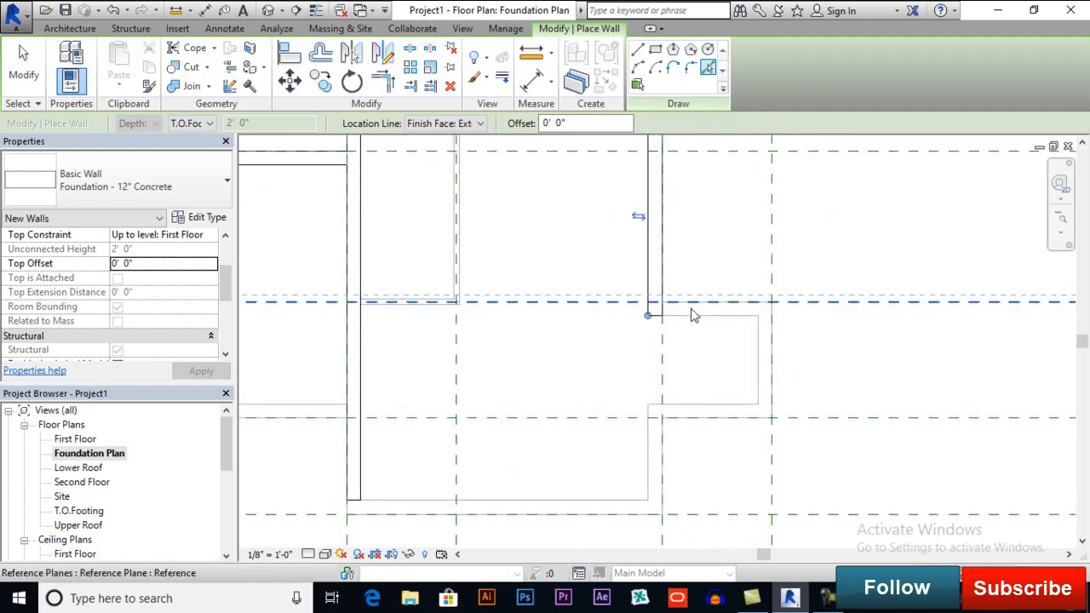
{"action": "left_click", "coordinate": [694, 315]}
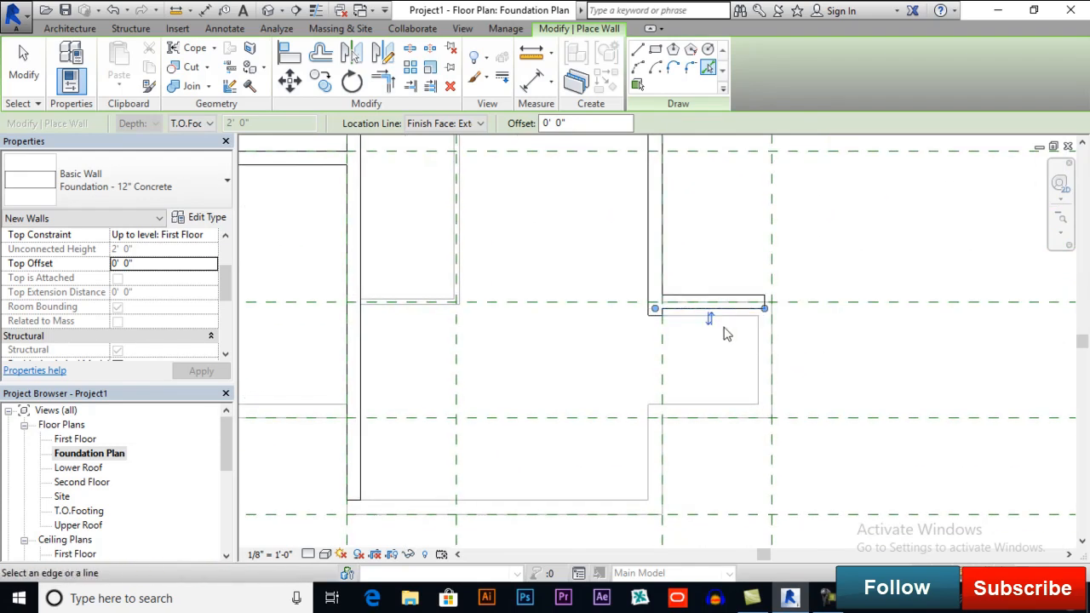
{"action": "key", "text": "Escape"}
{"action": "key", "text": "Escape"}
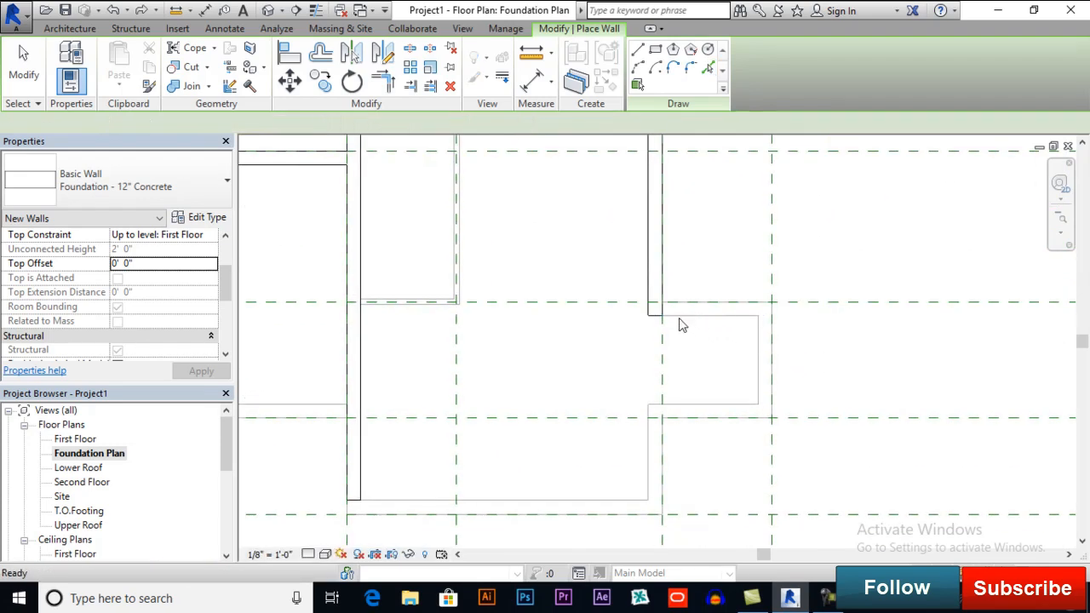
{"action": "scroll", "coordinate": [685, 311], "scroll_direction": "up", "scroll_amount": 2}
{"action": "left_click", "coordinate": [684, 319]}
{"action": "left_click", "coordinate": [789, 357]}
{"action": "left_click", "coordinate": [760, 445]}
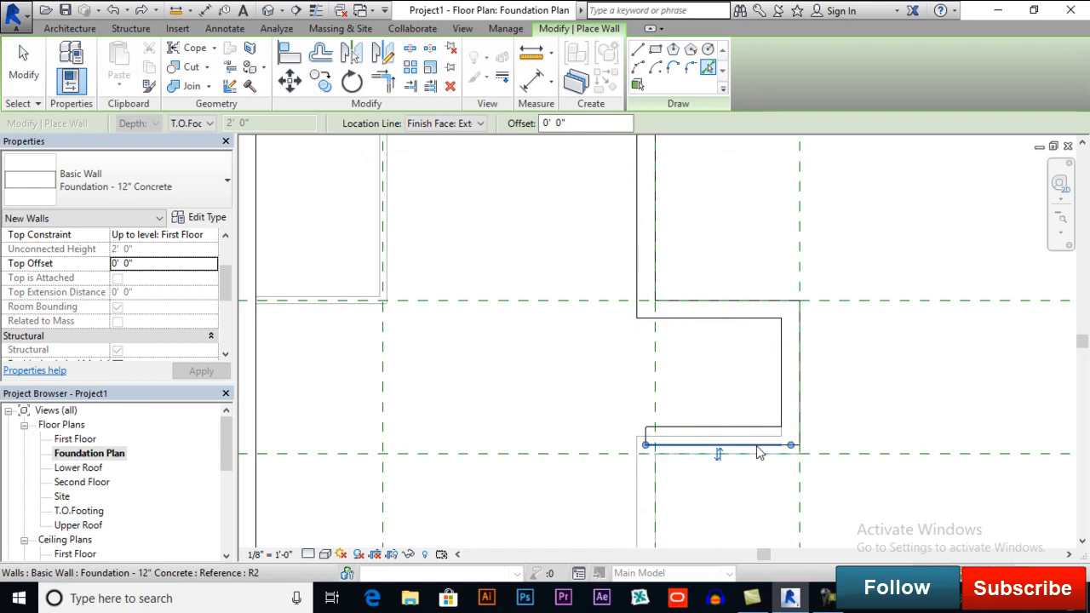
{"action": "key", "text": "Escape"}
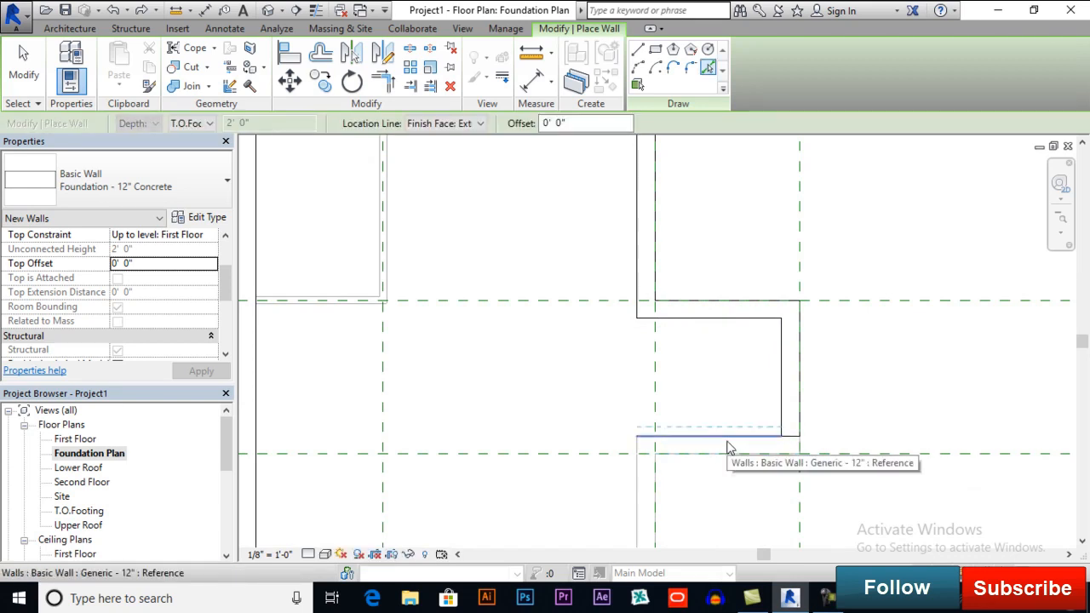
{"action": "left_click", "coordinate": [729, 448]}
{"action": "middle_click_drag", "start_coordinate": [737, 459], "coordinate": [691, 380]}
{"action": "key", "text": "ctrl+z"}
{"action": "scroll", "coordinate": [684, 372], "scroll_direction": "up", "scroll_amount": 1}
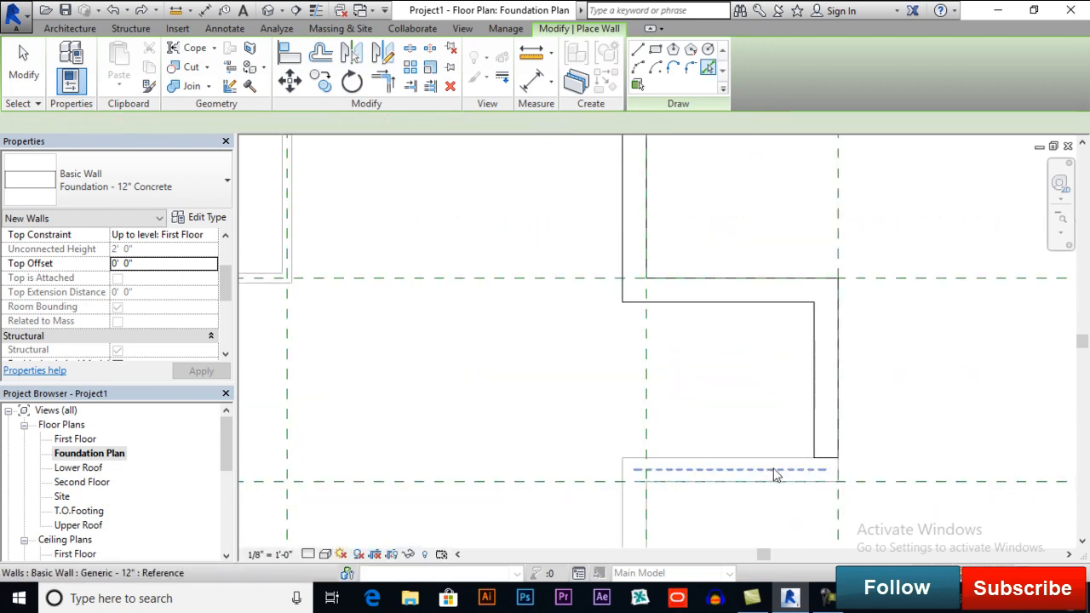
{"action": "left_click", "coordinate": [775, 474]}
{"action": "key", "text": "ctrl+z"}
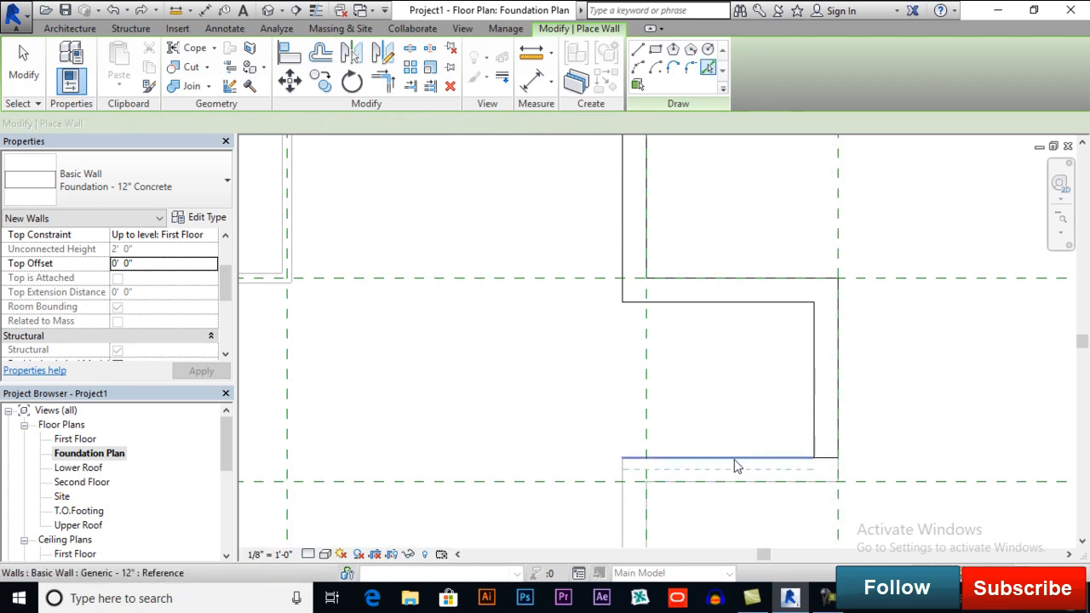
Place foundation walls along the bump-out's lower side and the main block's lower-right and bottom sides
{"action": "left_click", "coordinate": [736, 460]}
{"action": "middle_click_drag", "start_coordinate": [730, 448], "coordinate": [745, 285]}
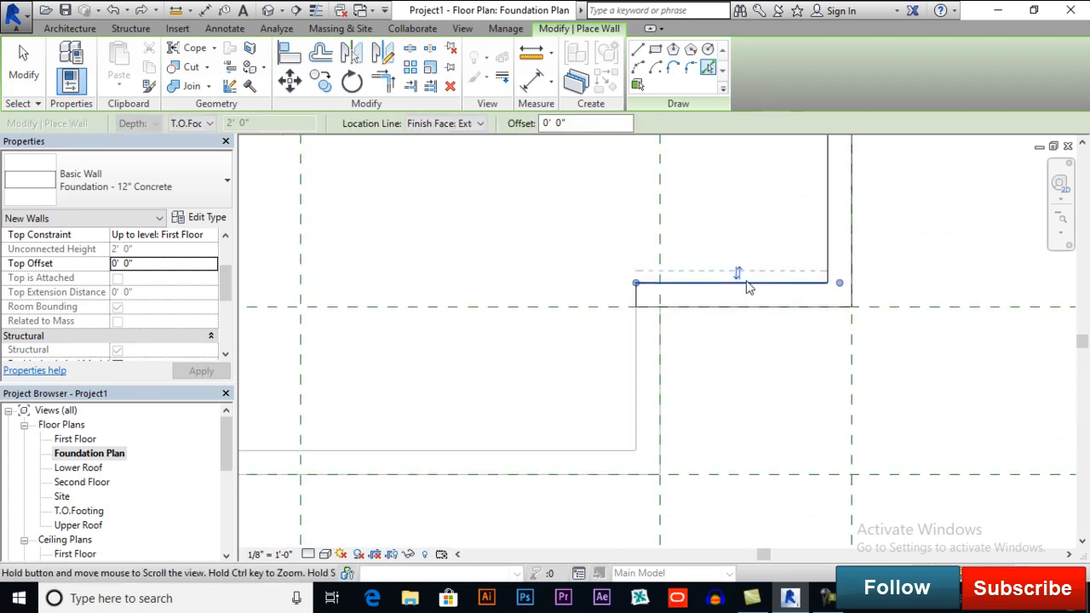
{"action": "left_click", "coordinate": [640, 354]}
{"action": "middle_click_drag", "start_coordinate": [640, 354], "coordinate": [753, 295]}
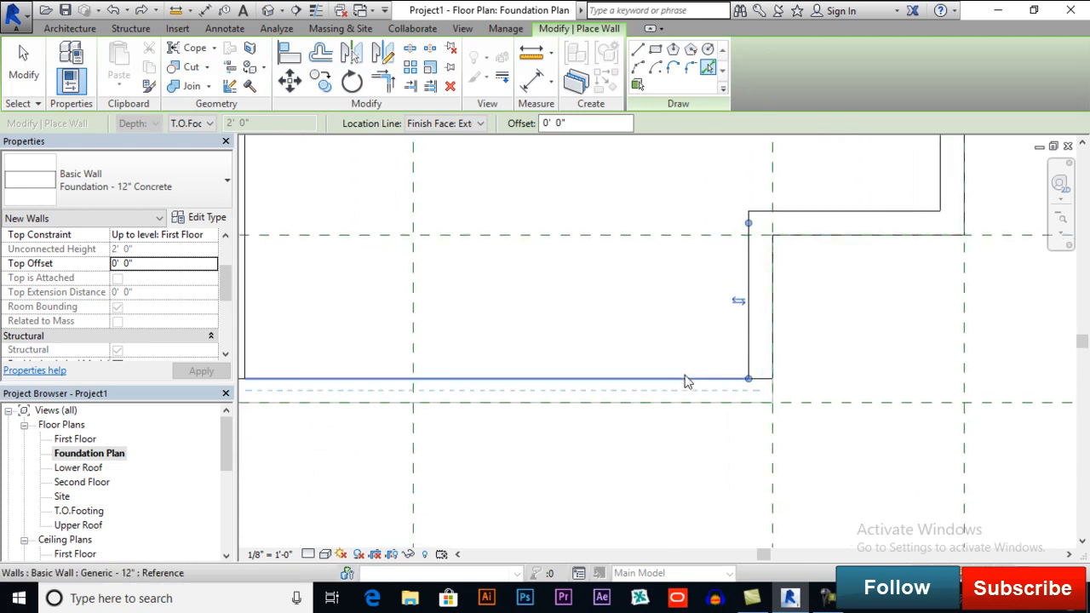
{"action": "left_click", "coordinate": [684, 374]}
{"action": "middle_click_drag", "start_coordinate": [650, 382], "coordinate": [975, 433]}
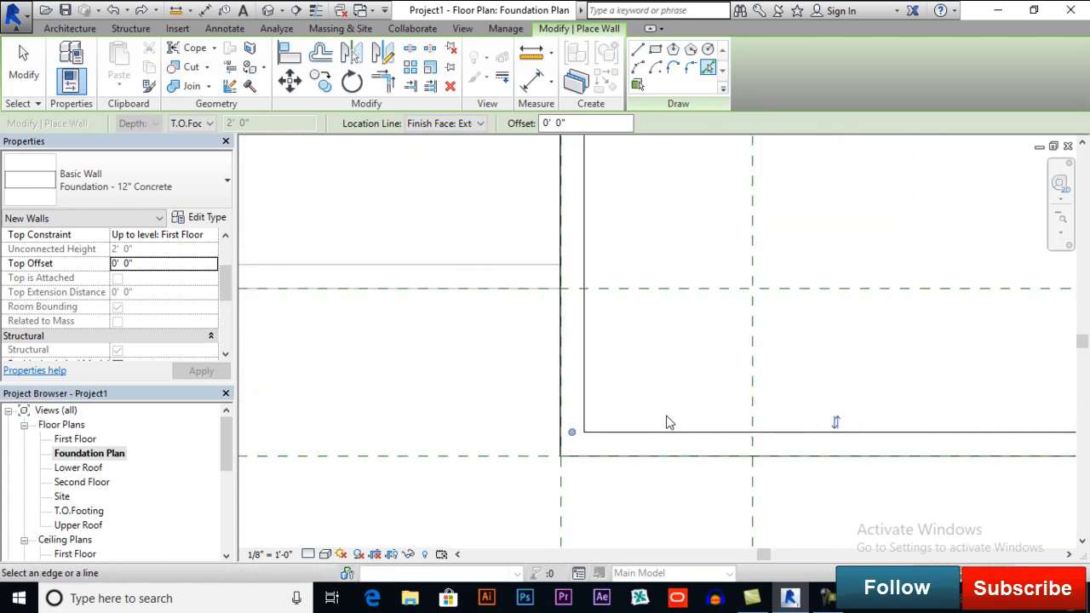
Place a foundation wall along the lower side of the left wing, following the inner underlay line
{"action": "scroll", "coordinate": [499, 376], "scroll_direction": "down", "scroll_amount": 2}
{"action": "scroll", "coordinate": [623, 409], "scroll_direction": "down", "scroll_amount": 1}
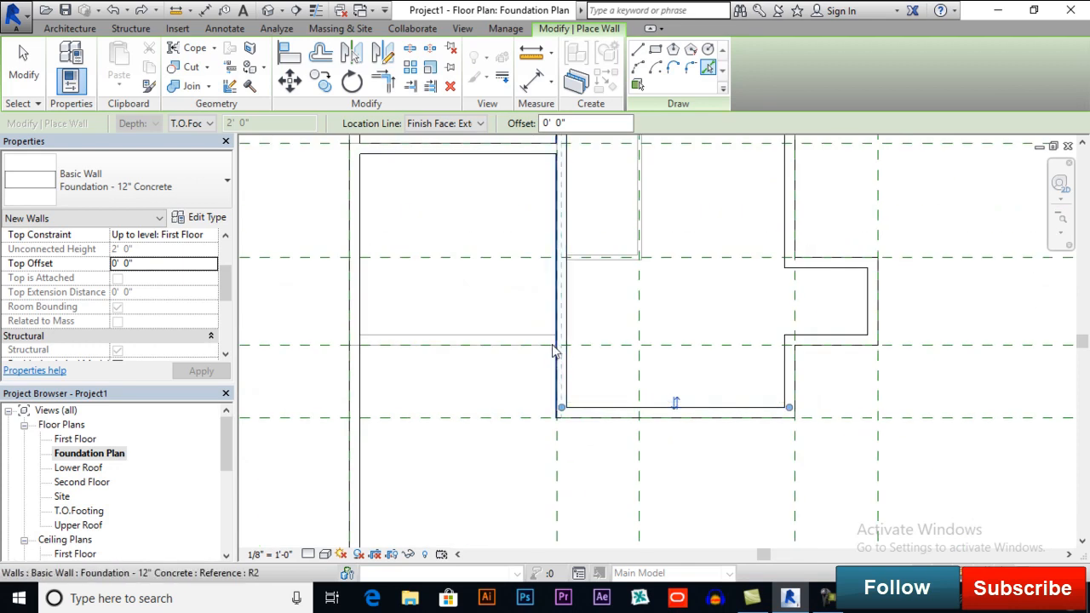
{"action": "scroll", "coordinate": [538, 341], "scroll_direction": "up", "scroll_amount": 1}
{"action": "left_click", "coordinate": [529, 334]}
{"action": "middle_click_drag", "start_coordinate": [486, 336], "coordinate": [628, 407]}
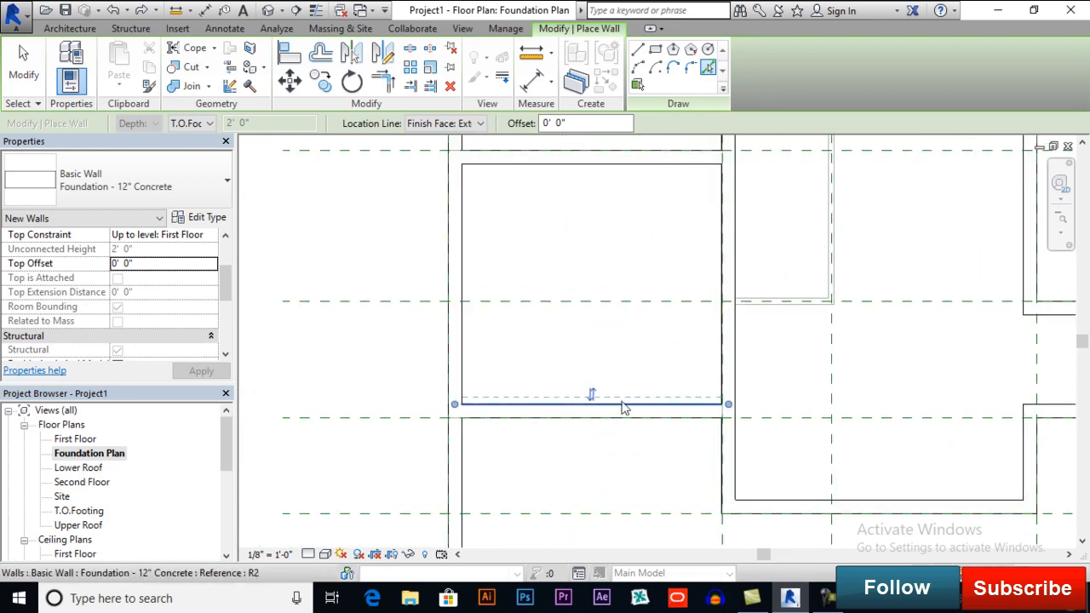
Trim the left wing's left wall to a corner with its lower and upper foundation walls
{"action": "left_click", "coordinate": [383, 83]}
{"action": "left_click", "coordinate": [487, 408]}
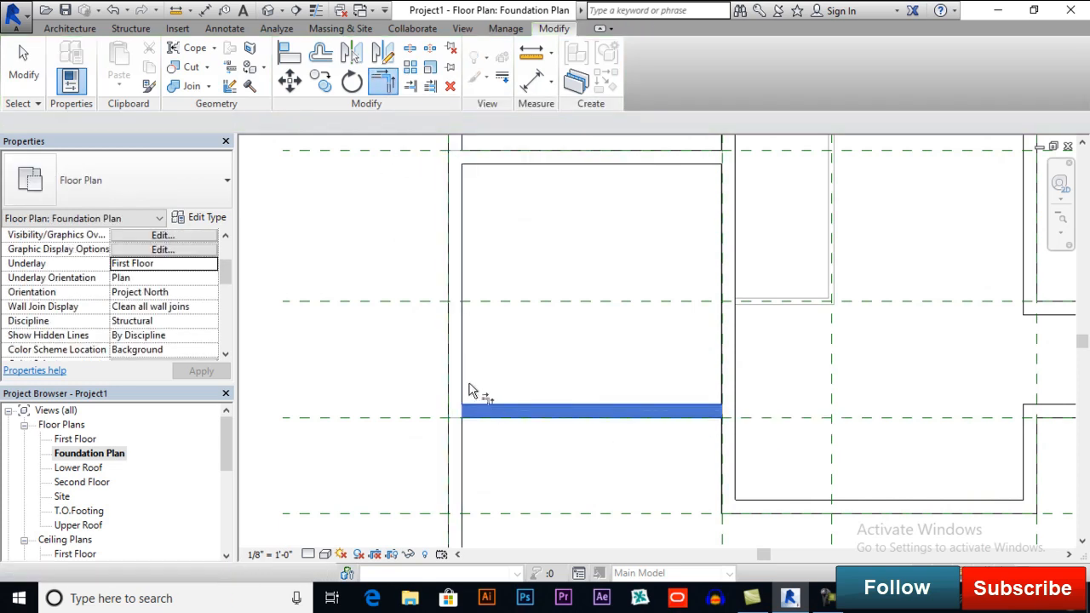
{"action": "left_click", "coordinate": [460, 382]}
{"action": "scroll", "coordinate": [509, 338], "scroll_direction": "down", "scroll_amount": 1}
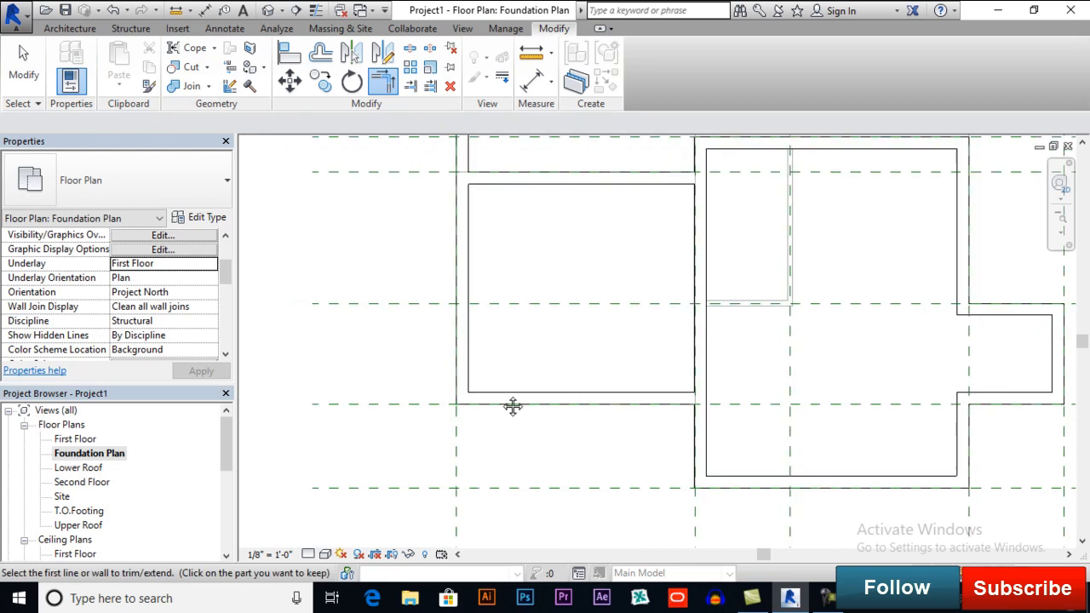
{"action": "middle_click_drag", "start_coordinate": [496, 228], "coordinate": [469, 401]}
{"action": "left_click", "coordinate": [436, 396]}
{"action": "left_click", "coordinate": [484, 359]}
{"action": "scroll", "coordinate": [464, 290], "scroll_direction": "down", "scroll_amount": 2}
{"action": "middle_click_drag", "start_coordinate": [608, 397], "coordinate": [511, 338]}
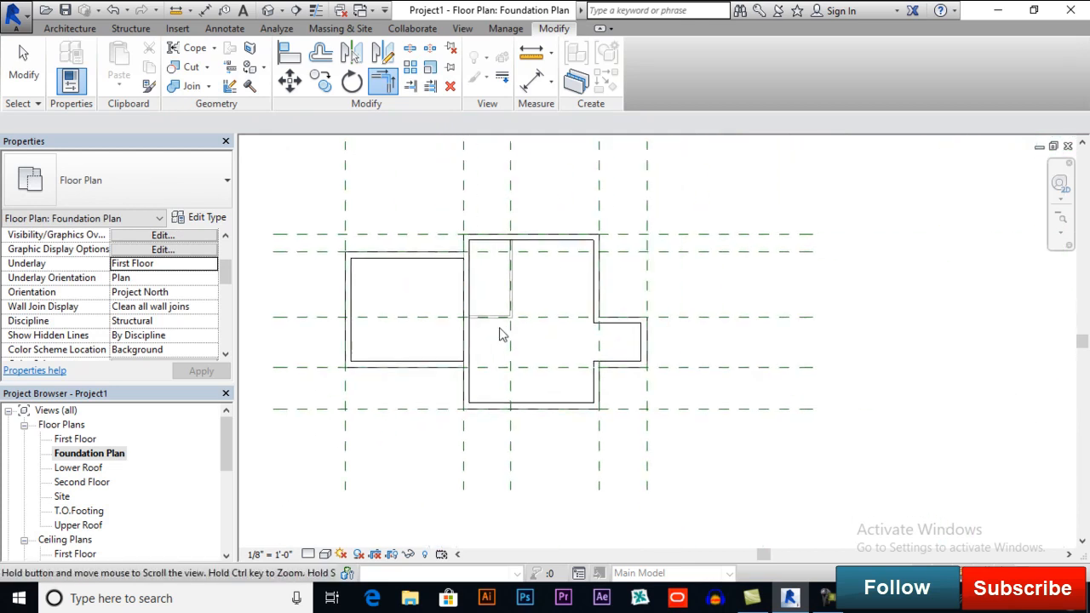
{"action": "key", "text": "Escape"}
{"action": "key", "text": "Escape"}
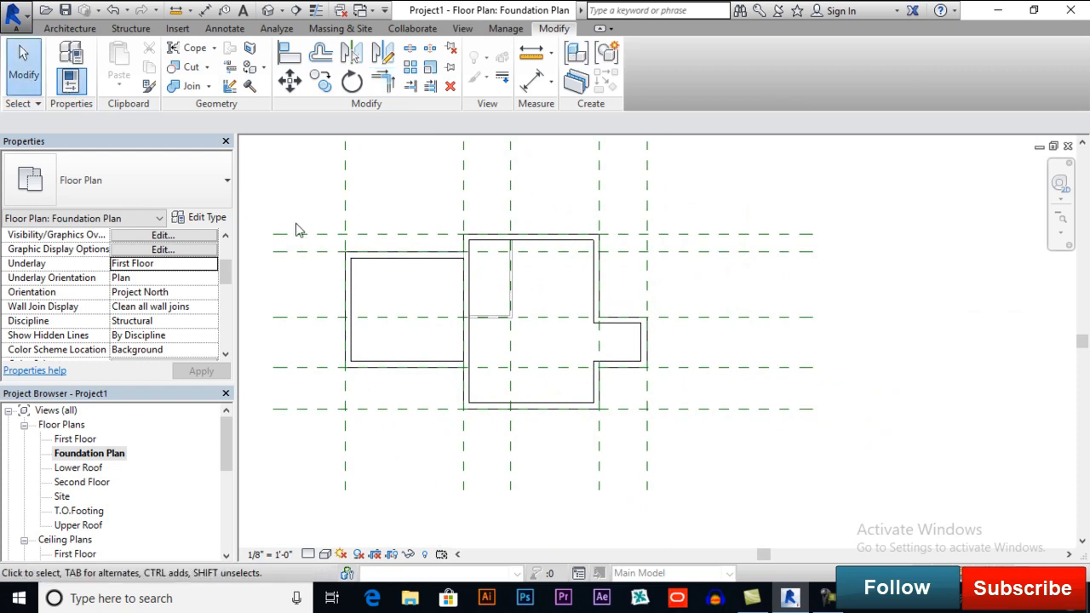
Align the left wing's left and upper foundation walls to their reference planes and lock the alignments
{"action": "scroll", "coordinate": [346, 264], "scroll_direction": "up", "scroll_amount": 1}
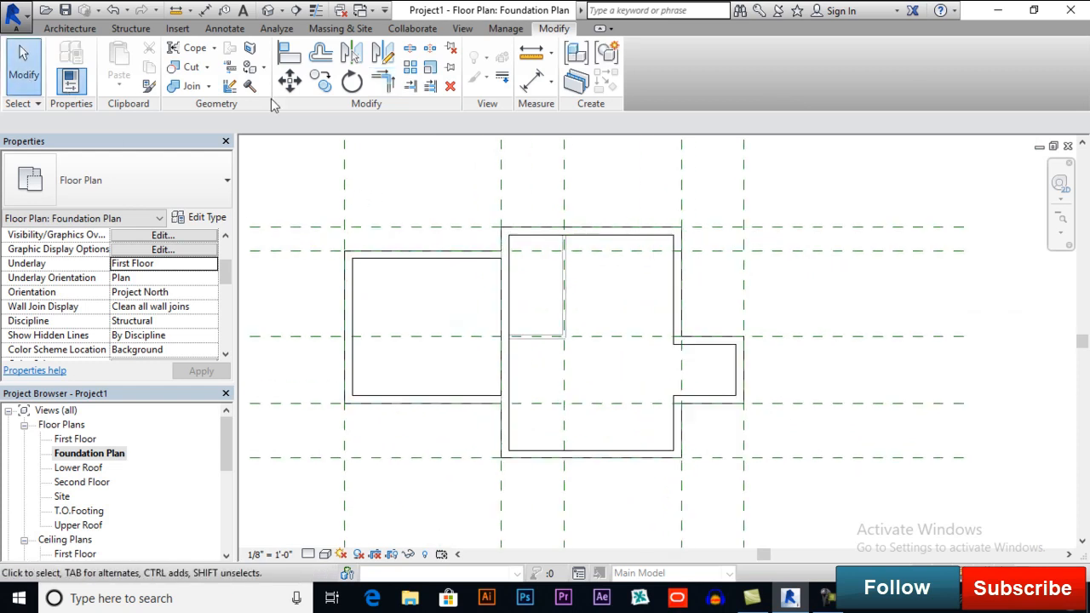
{"action": "left_click", "coordinate": [290, 53]}
{"action": "left_click", "coordinate": [344, 186]}
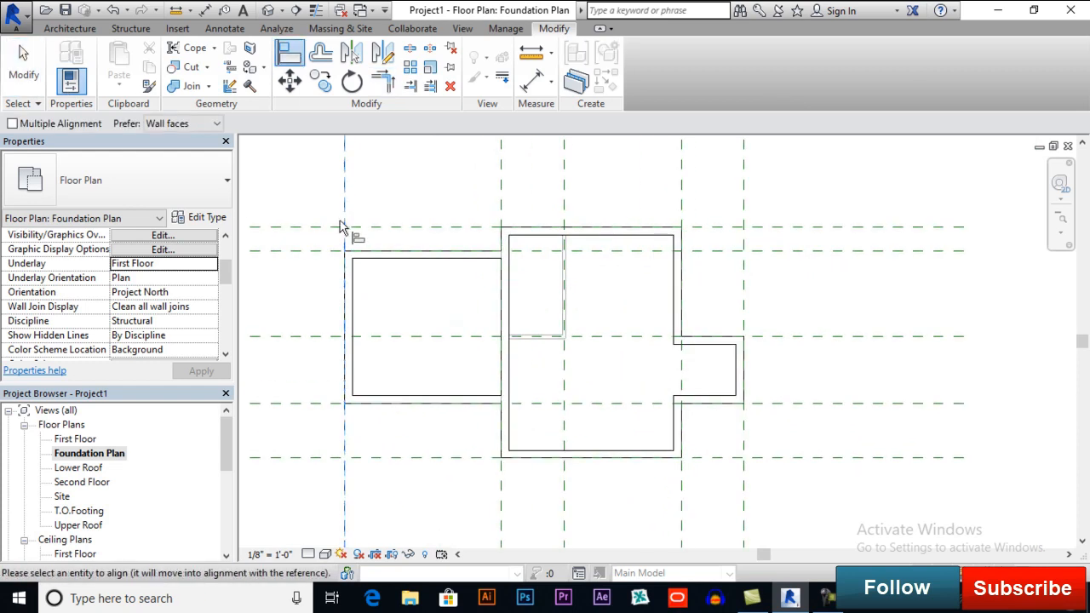
{"action": "left_click", "coordinate": [343, 277]}
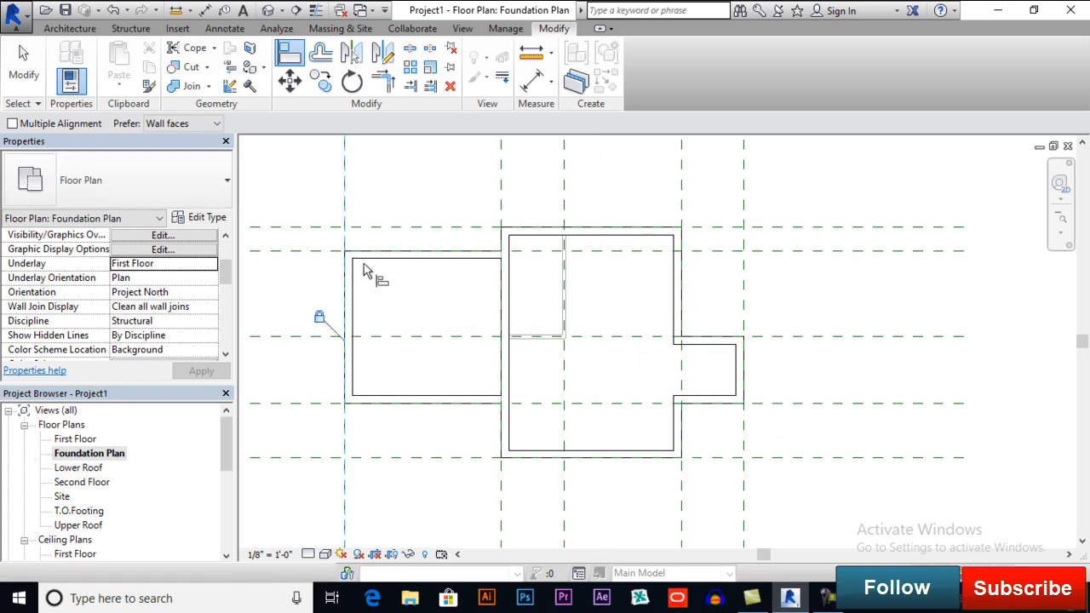
{"action": "left_click", "coordinate": [323, 251]}
{"action": "left_click", "coordinate": [640, 243]}
Align the main block's left, upper and upper-right foundation walls to their reference planes and lock the alignments
{"action": "left_click", "coordinate": [503, 215]}
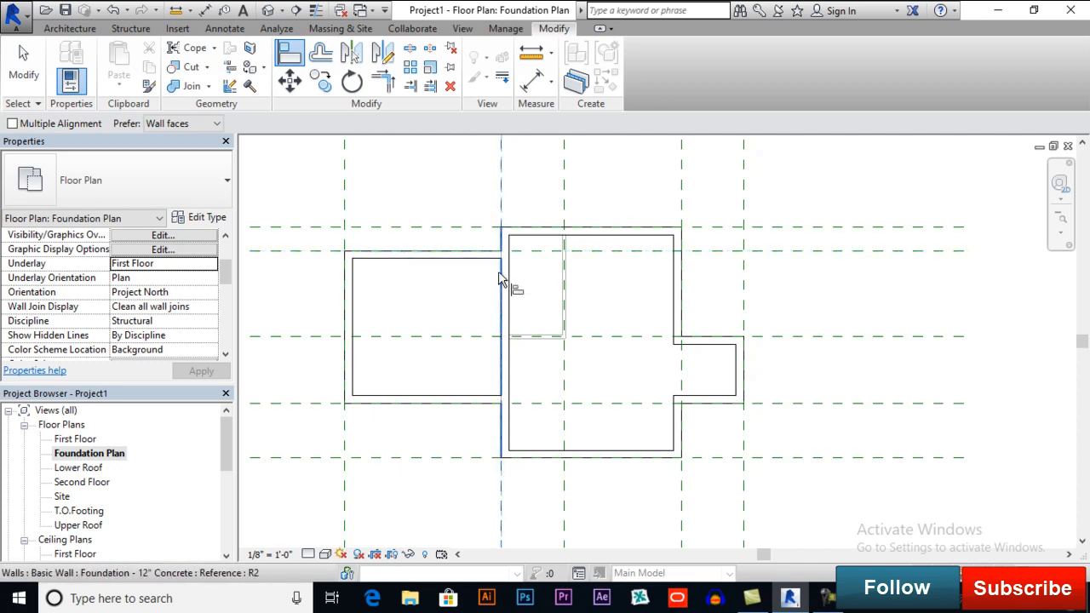
{"action": "left_click", "coordinate": [481, 319]}
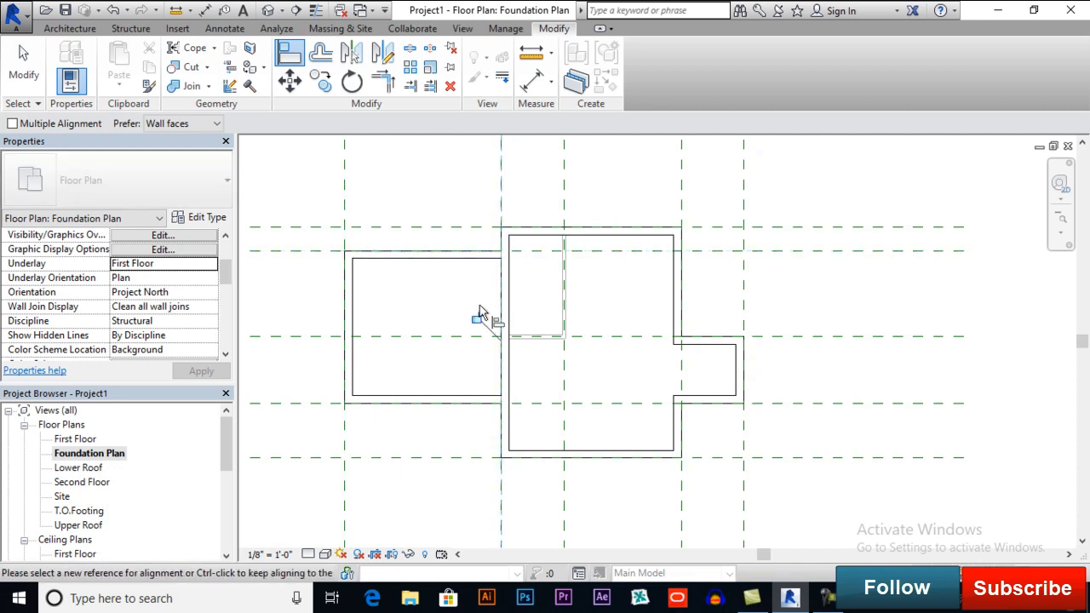
{"action": "left_click", "coordinate": [534, 228]}
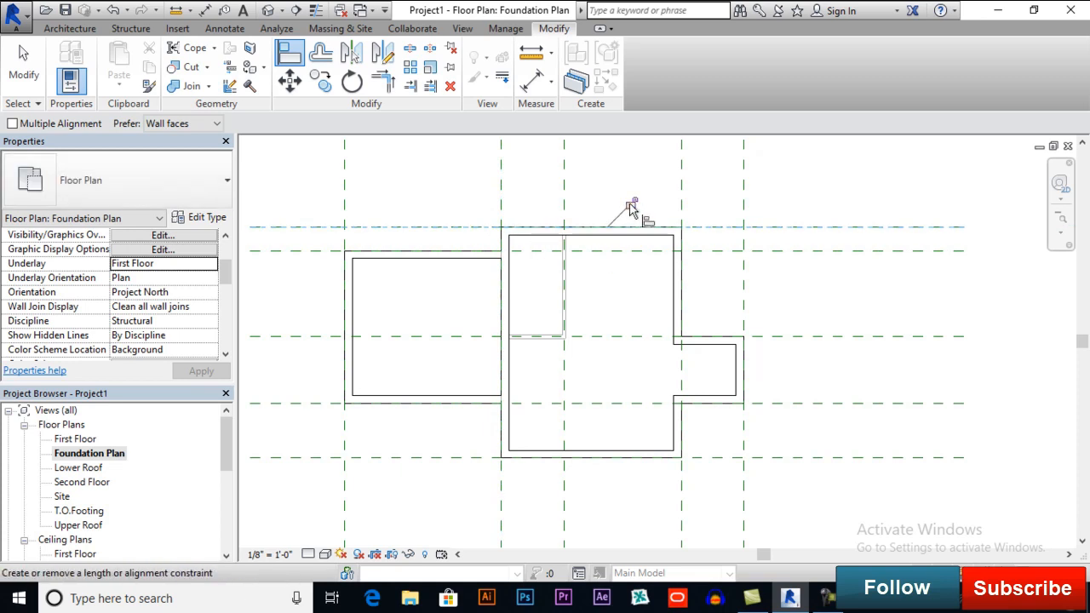
{"action": "left_click", "coordinate": [683, 220]}
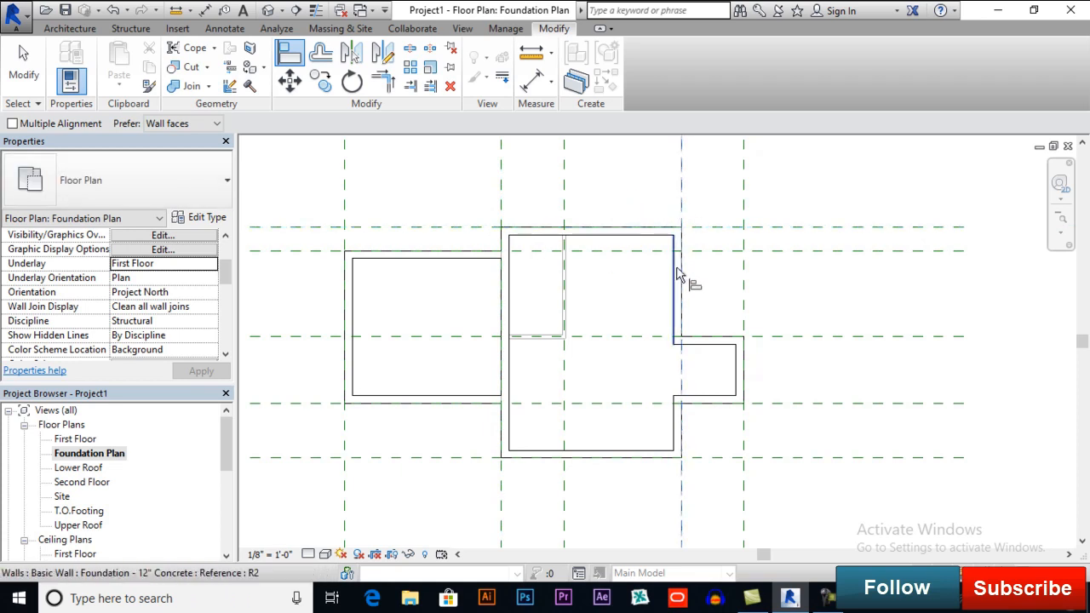
Align the bump-out's upper, right and lower foundation walls to their reference planes and lock the alignments
{"action": "left_click", "coordinate": [767, 337]}
{"action": "left_click", "coordinate": [724, 343]}
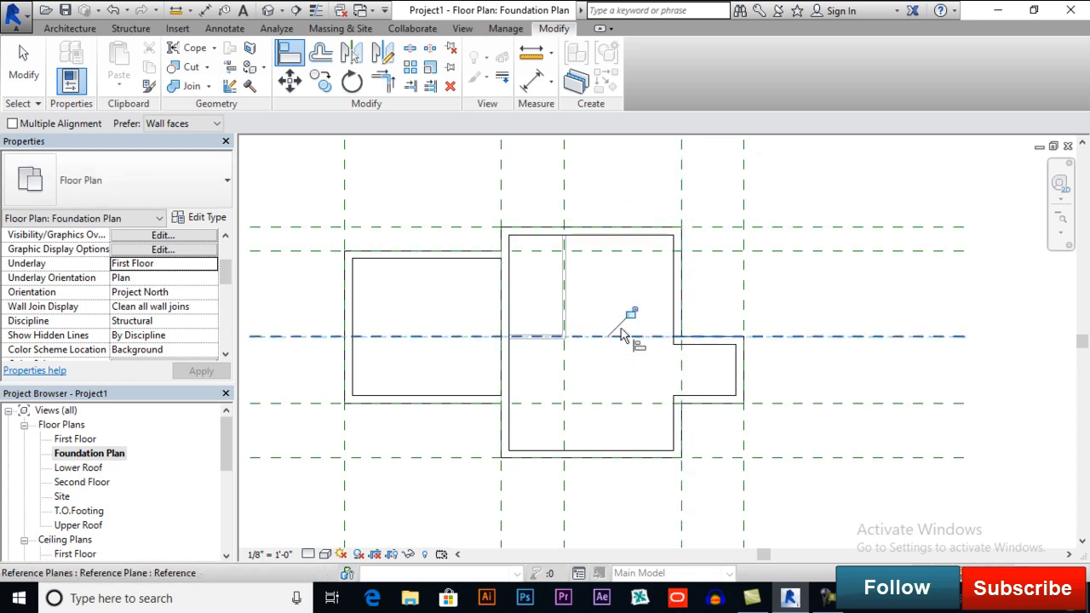
{"action": "left_click", "coordinate": [744, 310]}
{"action": "left_click", "coordinate": [743, 366]}
{"action": "left_click", "coordinate": [767, 365]}
{"action": "left_click", "coordinate": [747, 404]}
{"action": "left_click", "coordinate": [718, 404]}
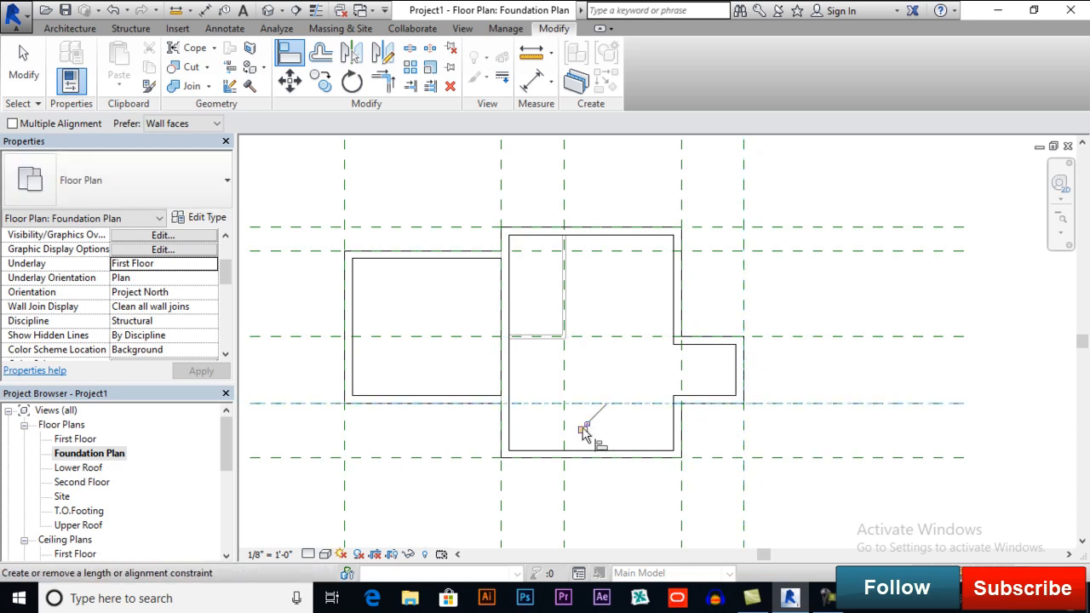
Align the main block's lower-right and bottom foundation walls to their reference planes and lock the alignments
{"action": "left_click", "coordinate": [683, 444]}
{"action": "left_click", "coordinate": [682, 436]}
{"action": "left_click", "coordinate": [706, 366]}
{"action": "left_click", "coordinate": [698, 458]}
{"action": "left_click", "coordinate": [652, 466]}
Try to align the main block's left foundation wall to its vertical reference plane again near the lower end
{"action": "left_click", "coordinate": [500, 492]}
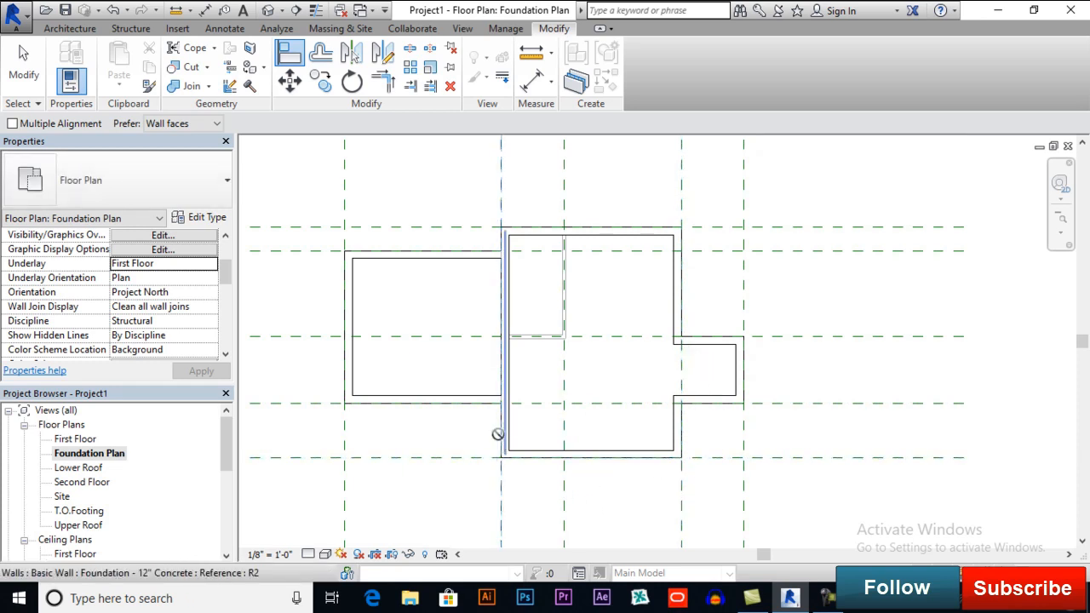
{"action": "left_click", "coordinate": [503, 443]}
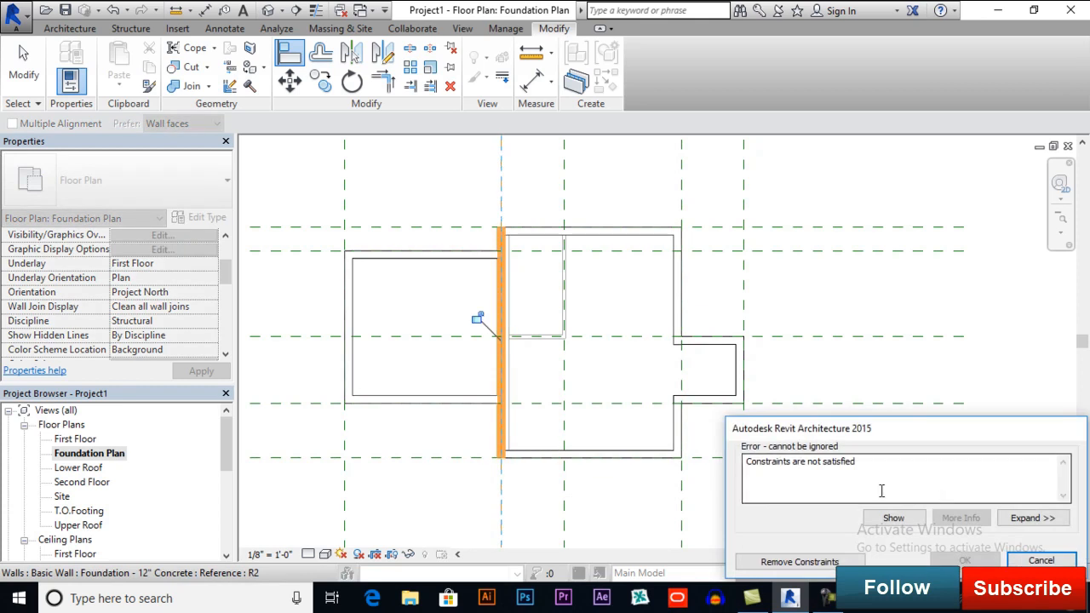
{"action": "left_click", "coordinate": [1042, 562]}
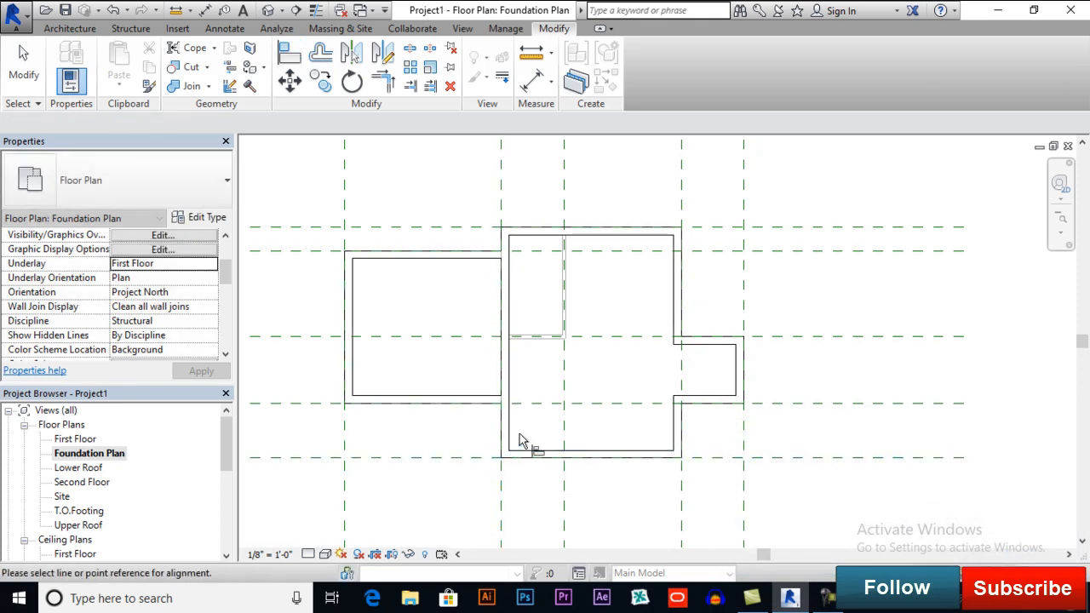
Align the left wing's lower foundation wall to its horizontal reference plane, lock it, and finish aligning
{"action": "left_click", "coordinate": [535, 411]}
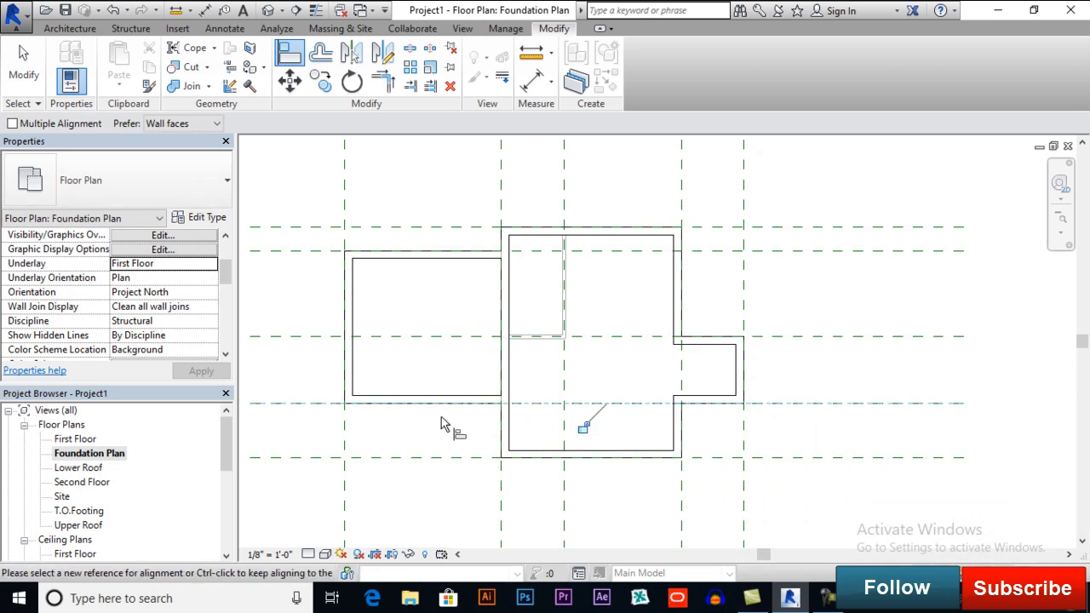
{"action": "left_click", "coordinate": [341, 409]}
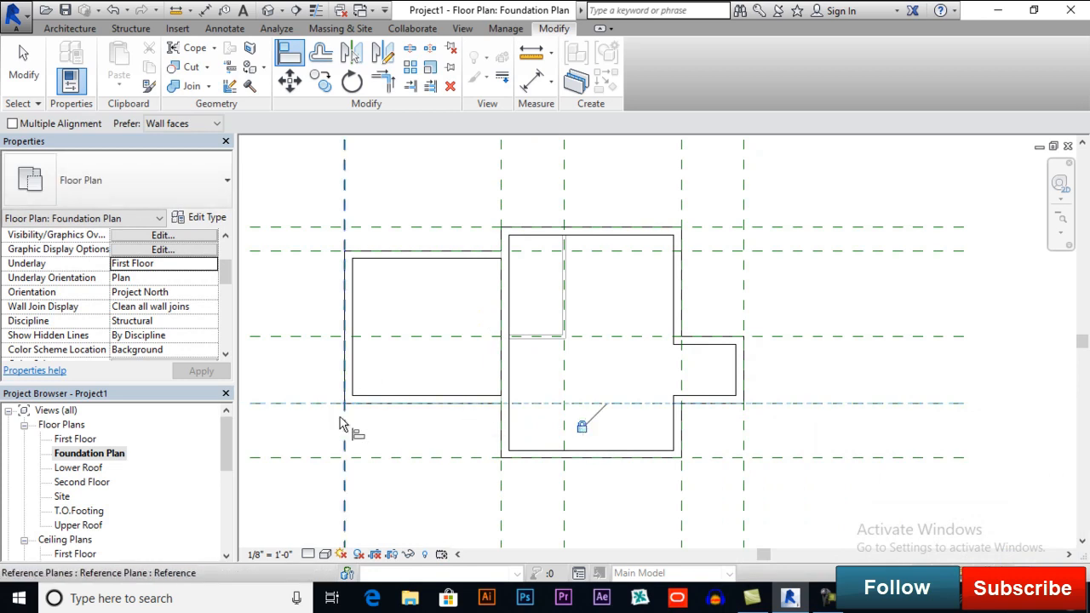
{"action": "key", "text": "Escape"}
{"action": "key", "text": "Escape"}
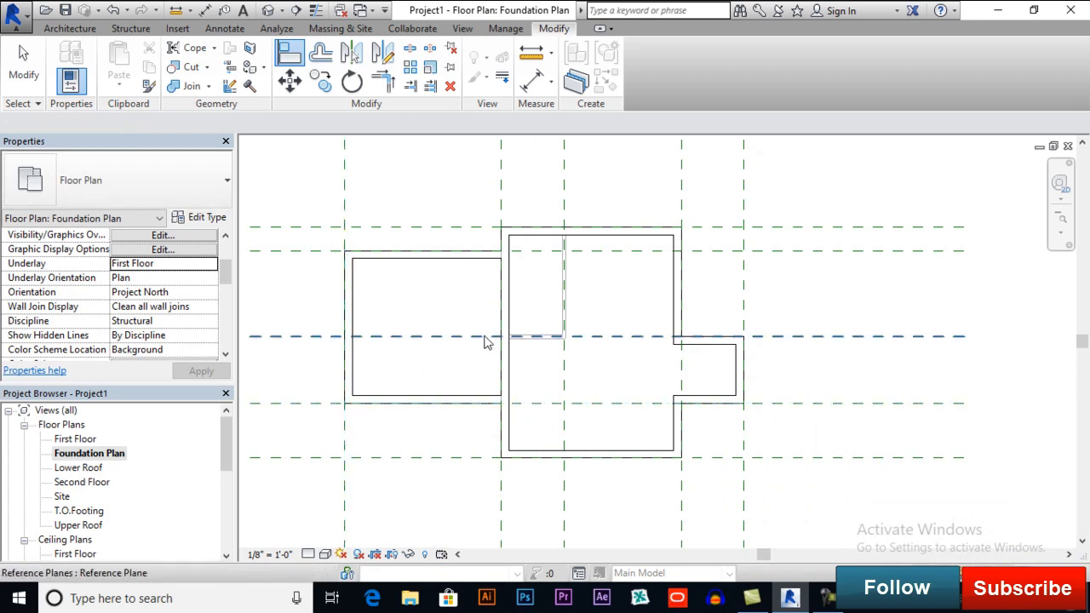
Open the default 3D view and inspect the foundation walls beneath the first-floor walls
{"action": "scroll", "coordinate": [485, 336], "scroll_direction": "down", "scroll_amount": 2}
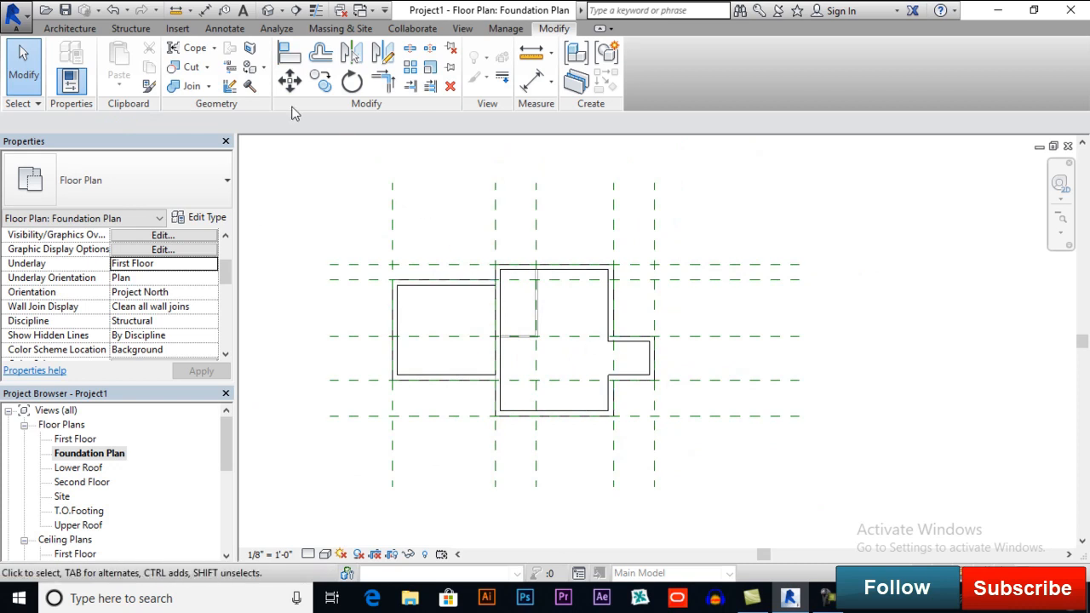
{"action": "left_click", "coordinate": [267, 10]}
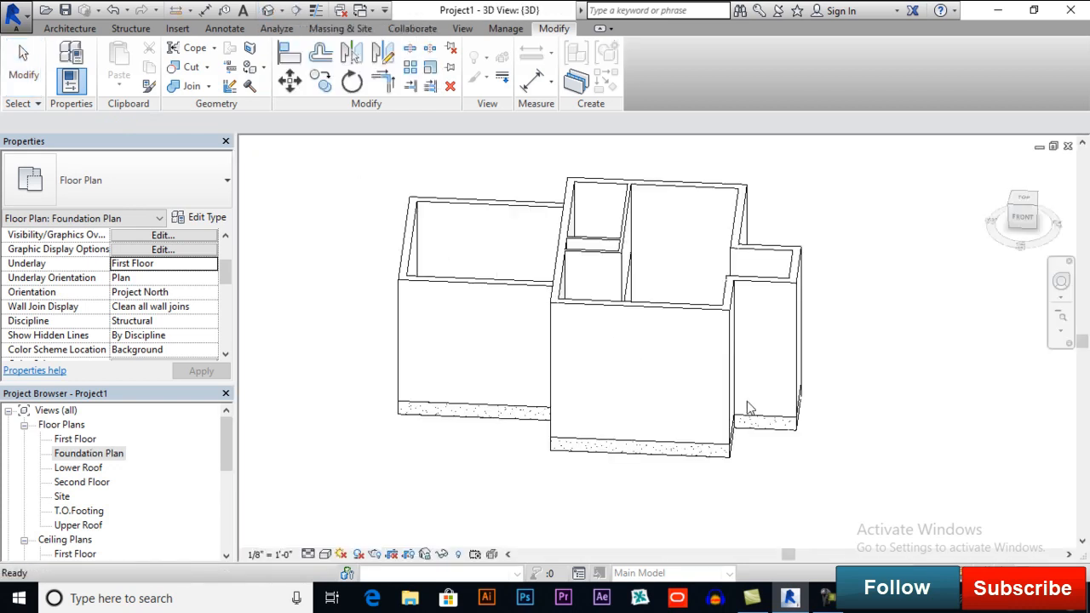
{"action": "middle_click_drag", "start_coordinate": [724, 431], "coordinate": [639, 277], "text": "shift"}
{"action": "scroll", "coordinate": [657, 372], "scroll_direction": "up", "scroll_amount": 4}
Open the East elevation and examine how the foundation walls sit between the First Floor and T.O.Footing levels
{"action": "left_click_drag", "start_coordinate": [227, 448], "coordinate": [220, 478]}
{"action": "scroll", "coordinate": [123, 498], "scroll_direction": "down", "scroll_amount": 2}
{"action": "double_click", "coordinate": [124, 498]}
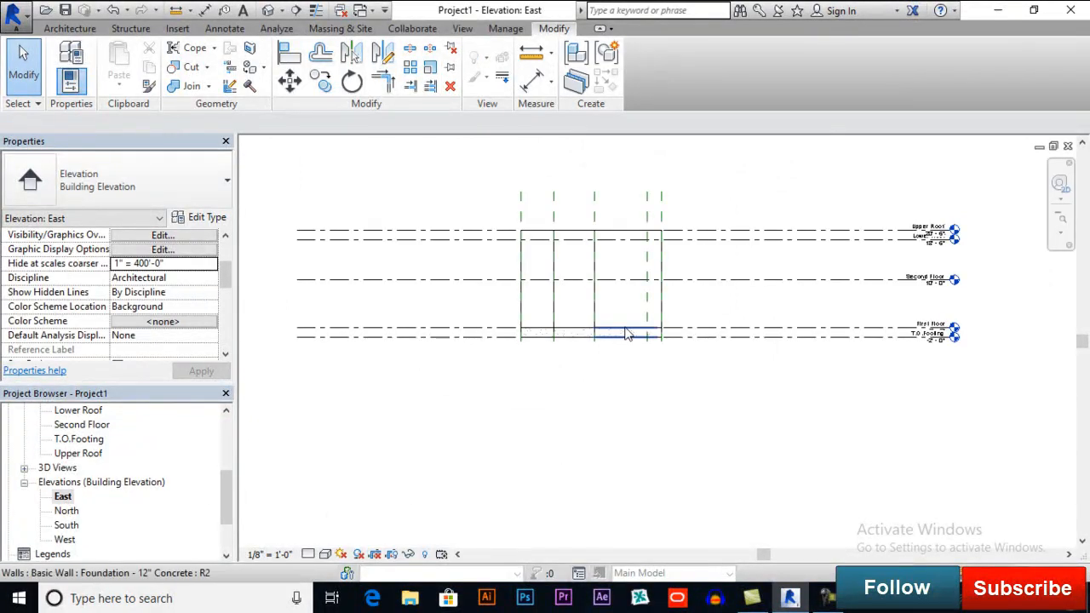
{"action": "scroll", "coordinate": [618, 334], "scroll_direction": "up", "scroll_amount": 3}
{"action": "middle_click_drag", "start_coordinate": [718, 363], "coordinate": [457, 389]}
{"action": "scroll", "coordinate": [438, 369], "scroll_direction": "up", "scroll_amount": 2}
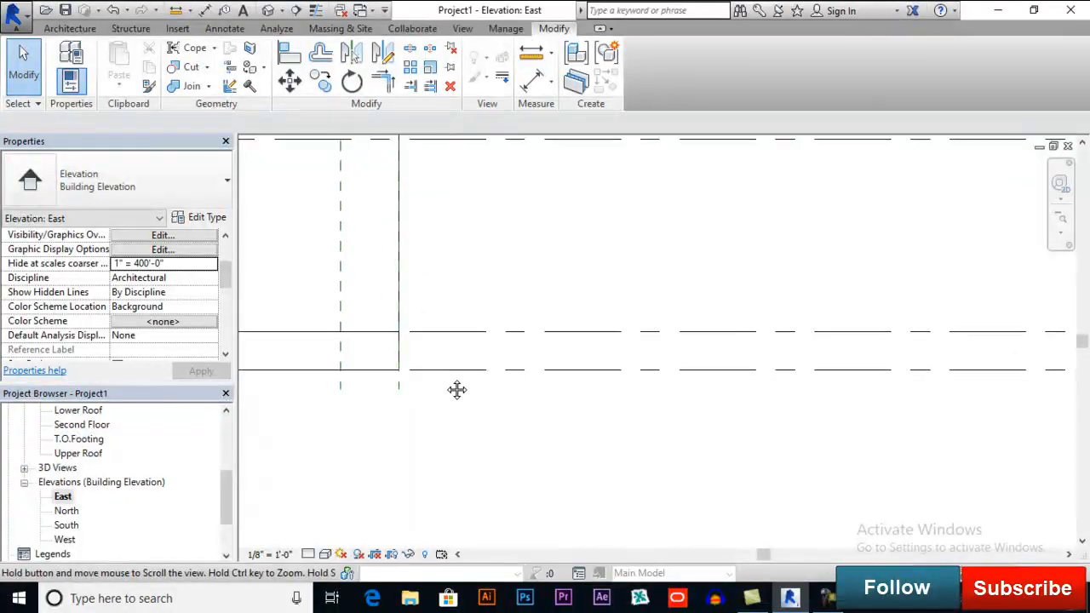
{"action": "scroll", "coordinate": [418, 363], "scroll_direction": "down", "scroll_amount": 2}
{"action": "scroll", "coordinate": [423, 364], "scroll_direction": "down", "scroll_amount": 1}
{"action": "scroll", "coordinate": [416, 370], "scroll_direction": "up", "scroll_amount": 3}
{"action": "scroll", "coordinate": [387, 332], "scroll_direction": "down", "scroll_amount": 2}
{"action": "scroll", "coordinate": [380, 335], "scroll_direction": "down", "scroll_amount": 2}
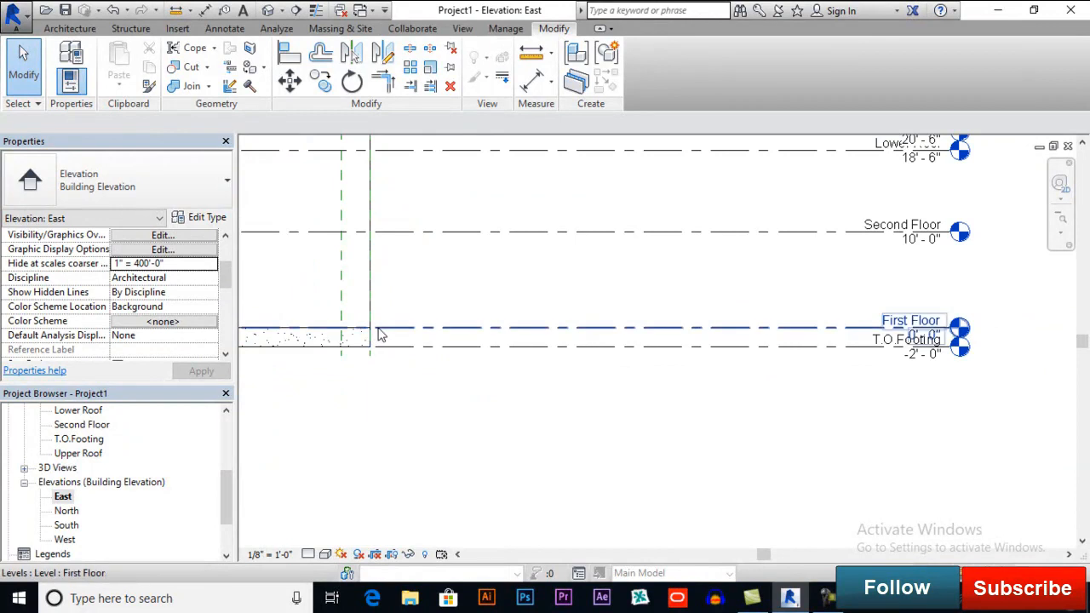
{"action": "scroll", "coordinate": [380, 334], "scroll_direction": "up", "scroll_amount": 1}
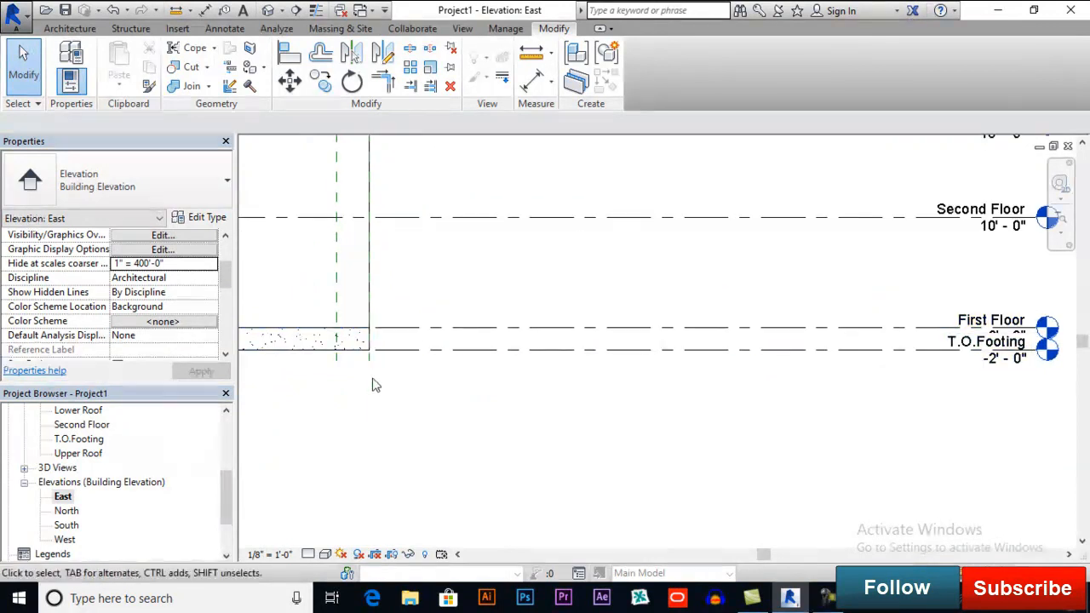
{"action": "scroll", "coordinate": [589, 402], "scroll_direction": "down", "scroll_amount": 3}
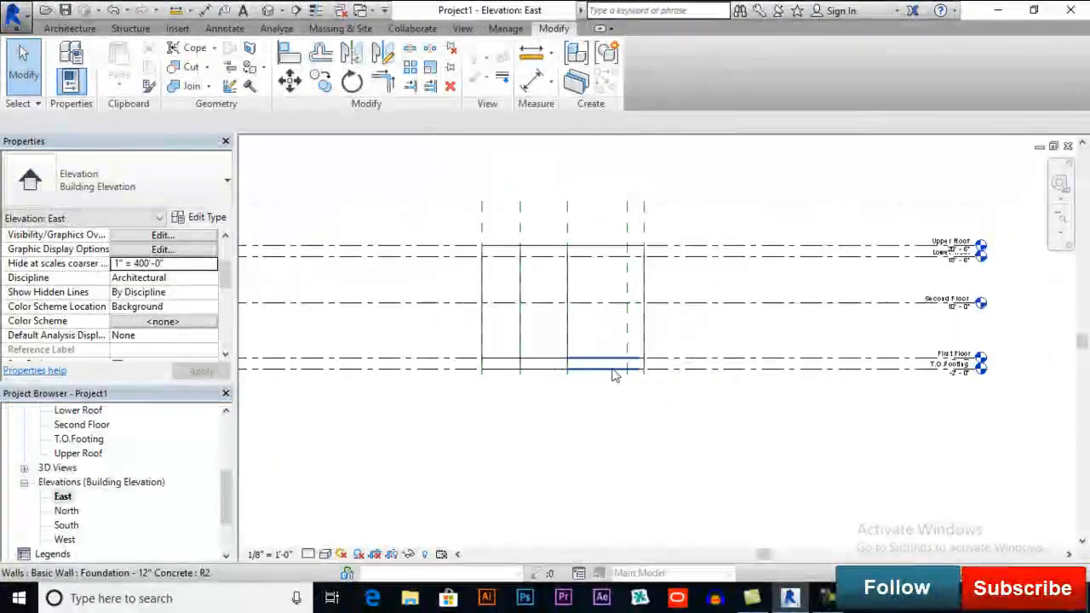
{"action": "middle_click_drag", "start_coordinate": [514, 405], "coordinate": [673, 404]}
Open the First Floor plan with the whole wall layout in view
{"action": "left_click_drag", "start_coordinate": [229, 496], "coordinate": [230, 418]}
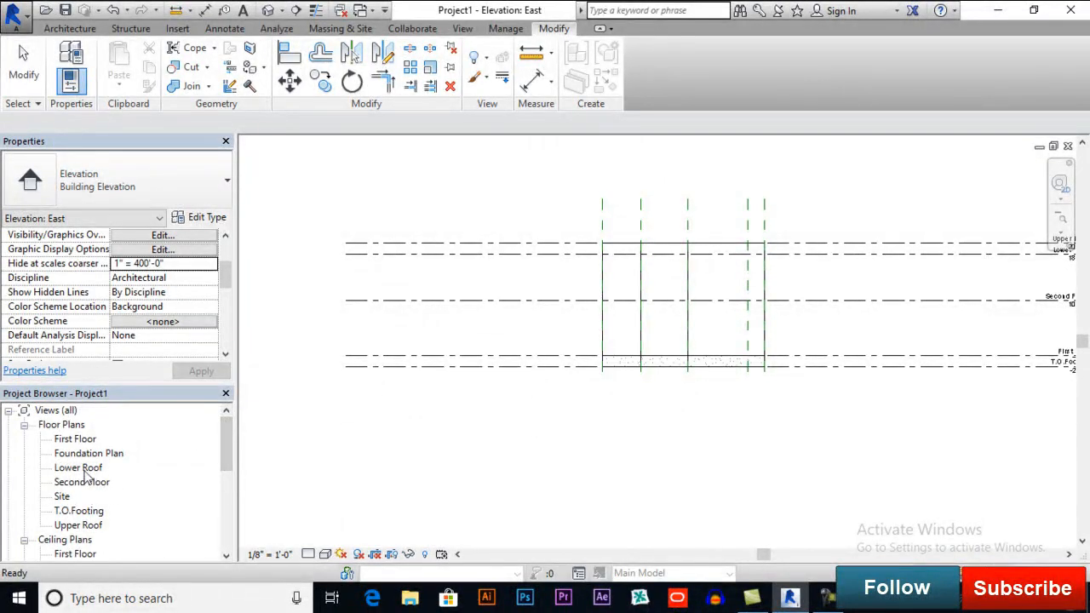
{"action": "double_click", "coordinate": [75, 439]}
{"action": "middle_click_drag", "start_coordinate": [701, 370], "coordinate": [645, 371]}
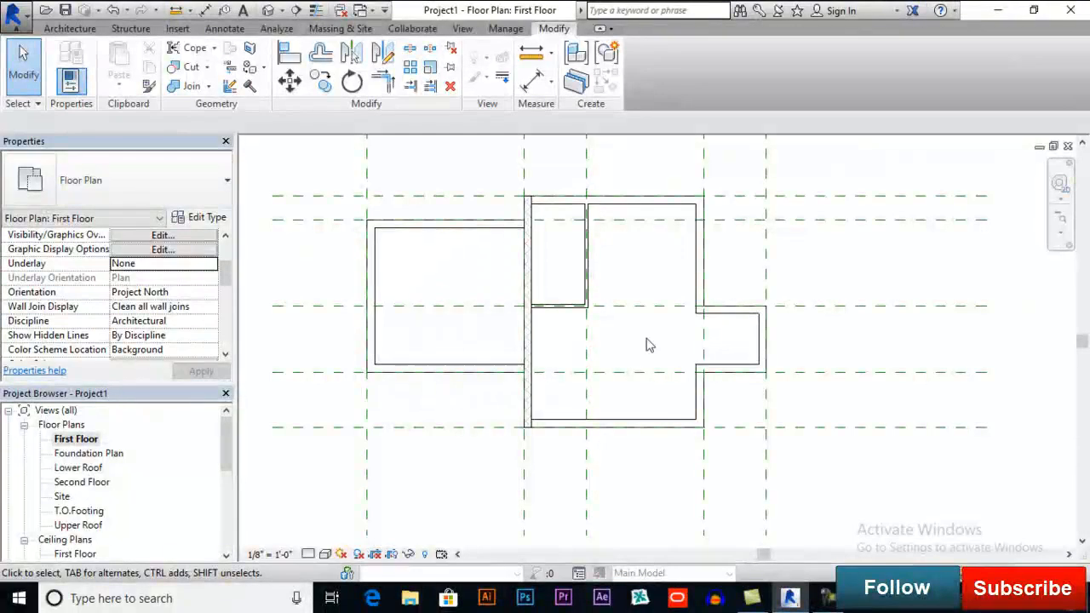